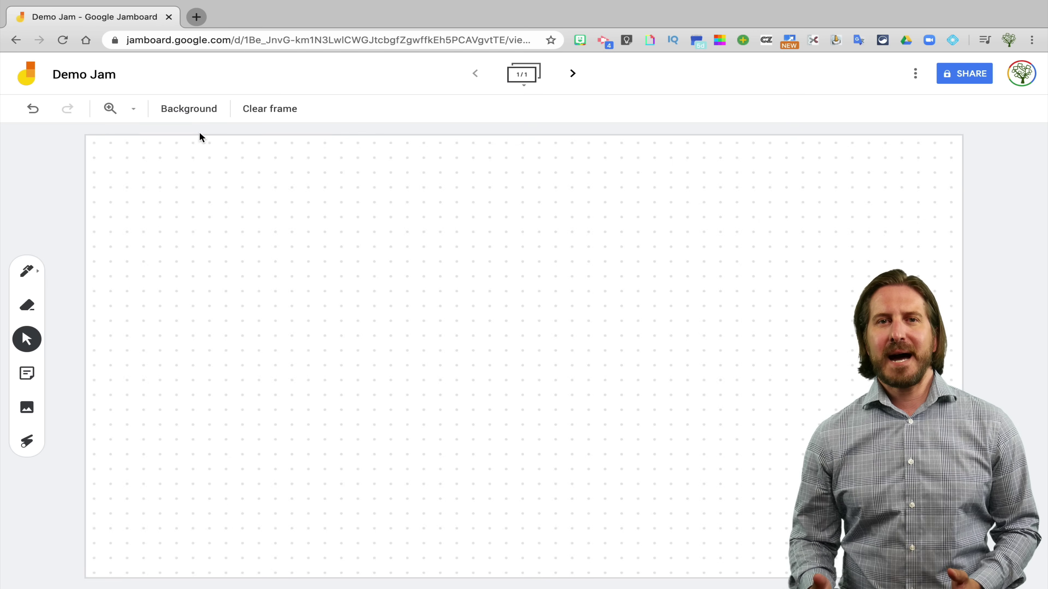
Try out the available frame backgrounds and apply the lined-paper background
click(226, 136)
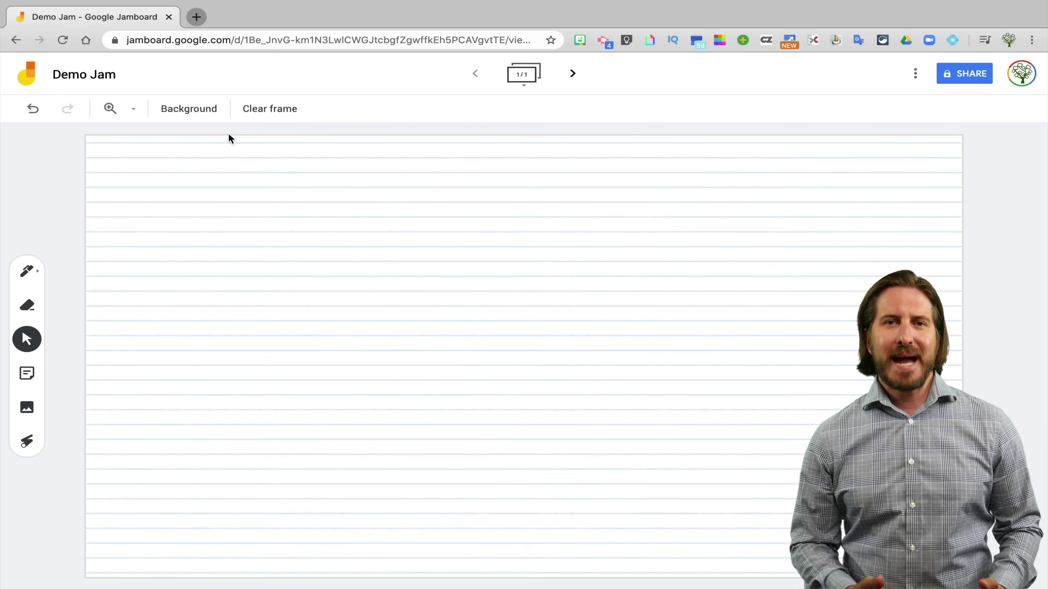
click(208, 112)
click(250, 137)
click(273, 136)
click(307, 141)
click(329, 139)
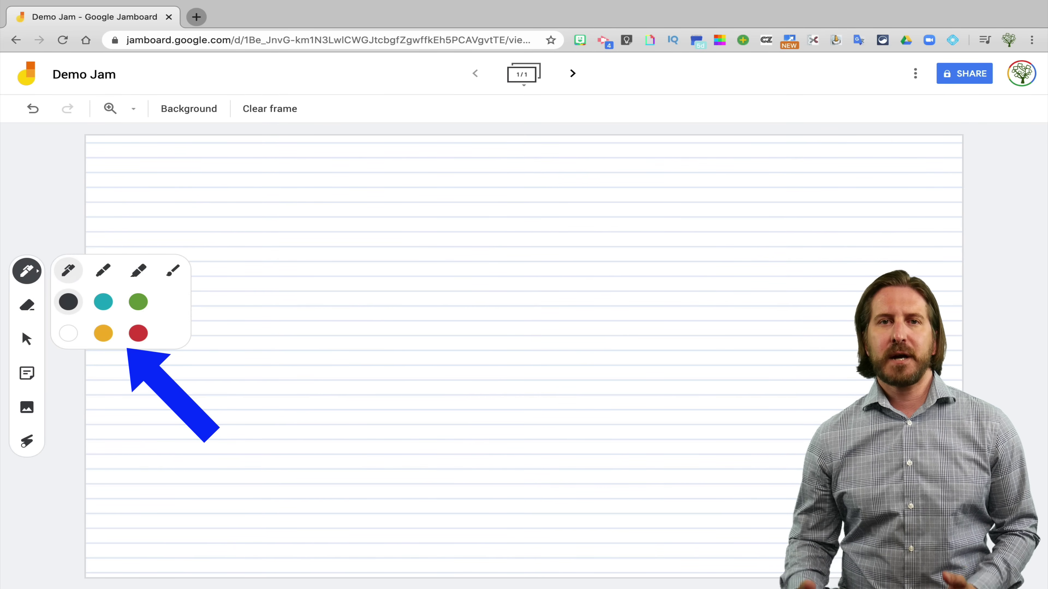
Handwrite the teacher's class title across the upper part of the frame with the green marker
click(103, 270)
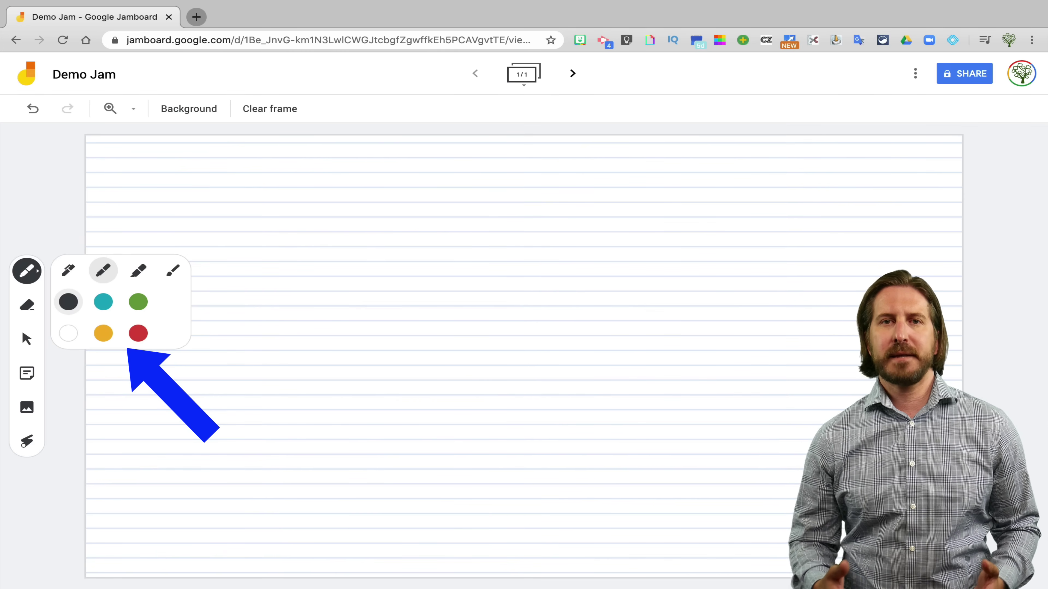
click(138, 302)
mouse_move(387, 202)
mouse_down()
mouse_move(384, 177)
mouse_move(425, 195)
mouse_up()
mouse_move(431, 194)
mouse_down()
mouse_move(444, 171)
mouse_move(468, 210)
mouse_up()
click(450, 194)
mouse_move(492, 152)
mouse_down()
mouse_move(475, 172)
mouse_move(500, 194)
mouse_up()
mouse_move(501, 177)
mouse_down()
mouse_move(542, 171)
mouse_move(519, 215)
mouse_up()
drag(586, 167, 573, 185)
mouse_move(629, 150)
mouse_down()
mouse_move(677, 181)
mouse_move(713, 188)
mouse_up()
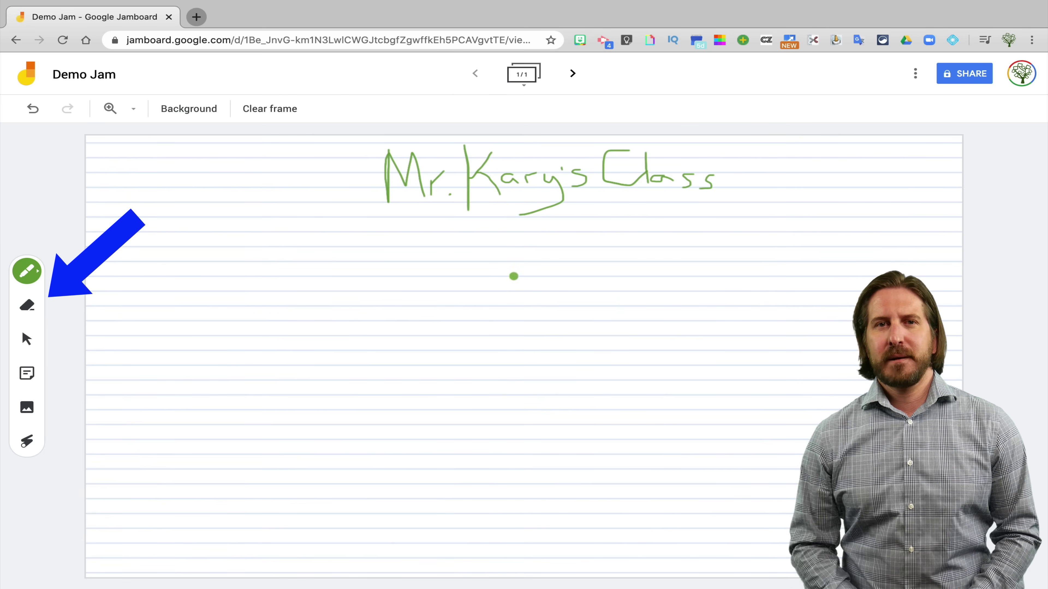
Erase the green handwritten class title from the frame
click(25, 308)
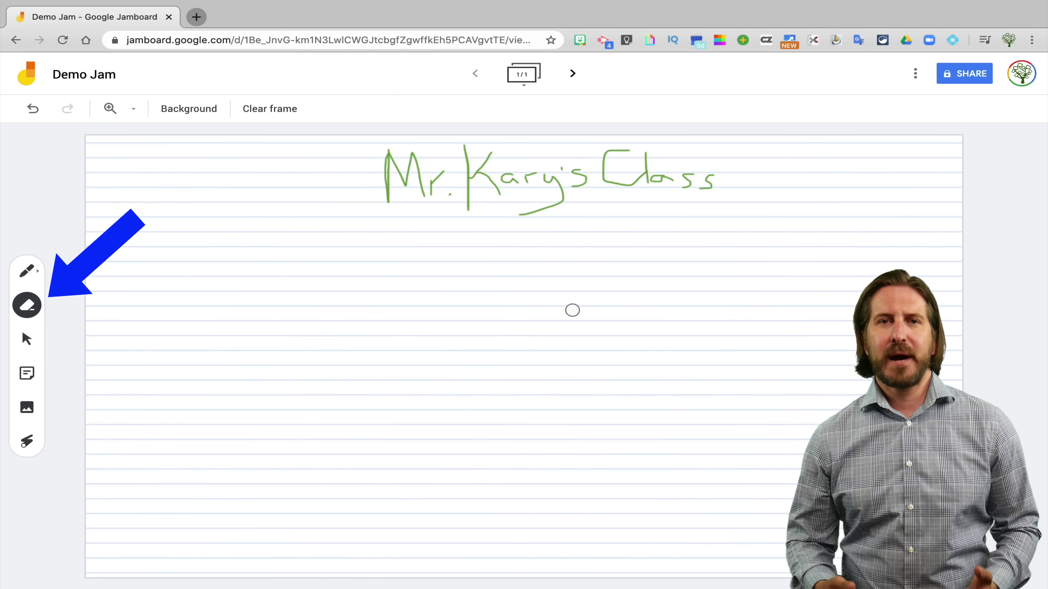
drag(717, 187, 680, 177)
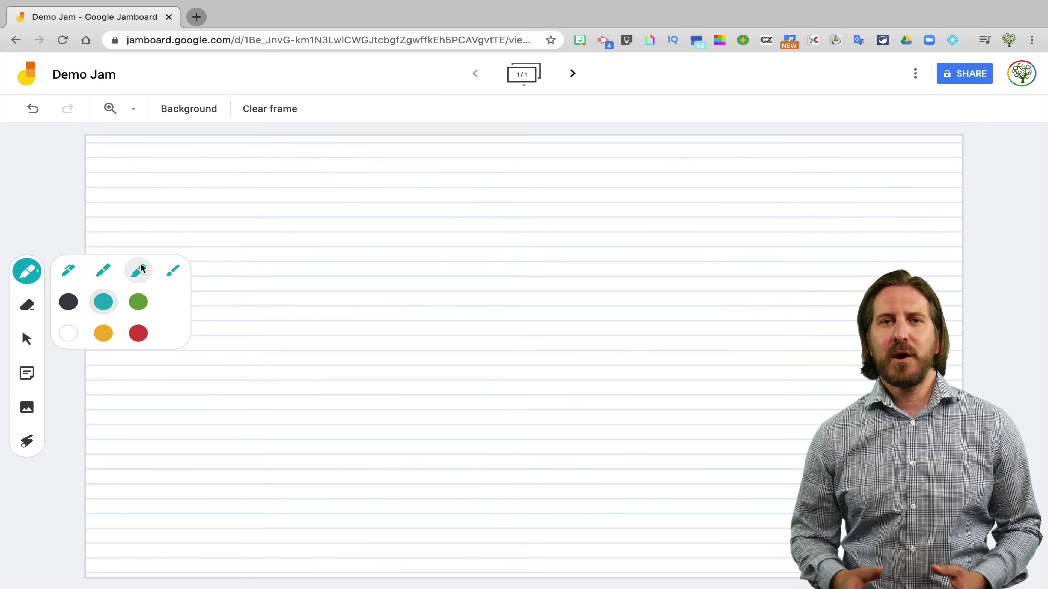
Handwrite the class title across the upper part of the frame with the turquoise highlighter
mouse_move(349, 148)
mouse_down()
mouse_move(347, 197)
mouse_move(390, 191)
mouse_move(414, 165)
mouse_move(418, 187)
mouse_up()
mouse_move(438, 146)
mouse_down()
mouse_move(436, 191)
mouse_move(440, 173)
mouse_up()
mouse_move(447, 167)
mouse_down()
mouse_move(477, 190)
mouse_move(510, 169)
mouse_move(536, 186)
mouse_up()
mouse_move(548, 168)
mouse_down()
mouse_move(565, 166)
mouse_move(557, 188)
mouse_up()
drag(590, 163, 519, 224)
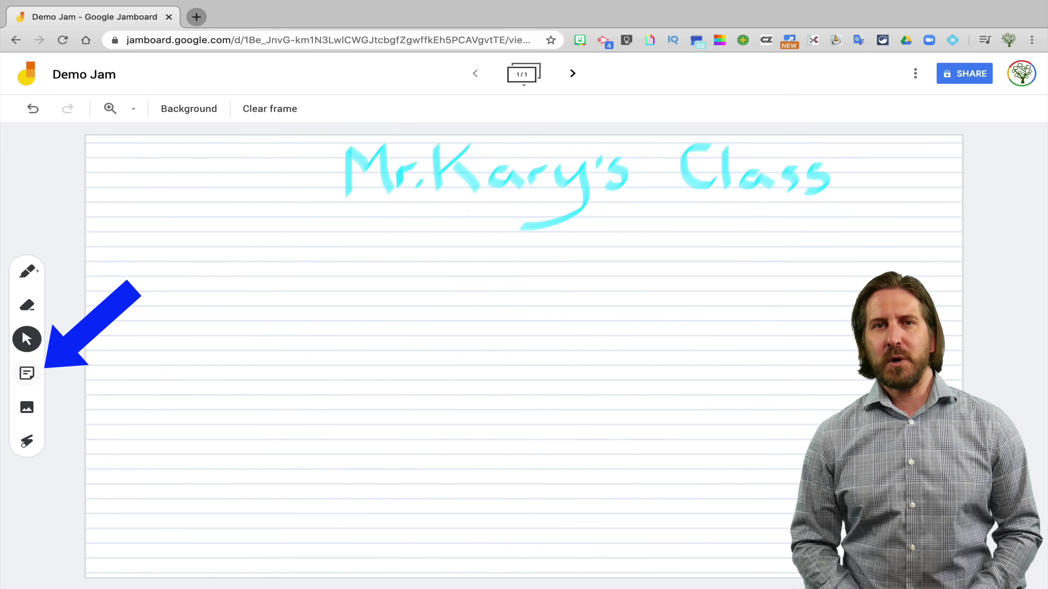
Add a green sticky note reading "Sample Note" and place it tilted in the frame's upper-left corner
click(27, 373)
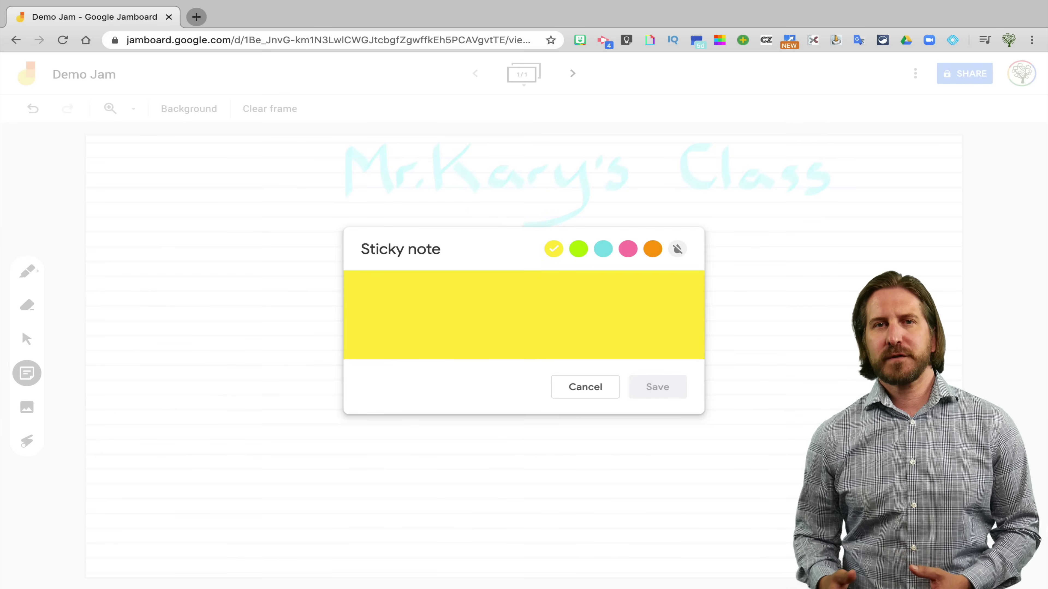
click(578, 249)
text(Sample Note)
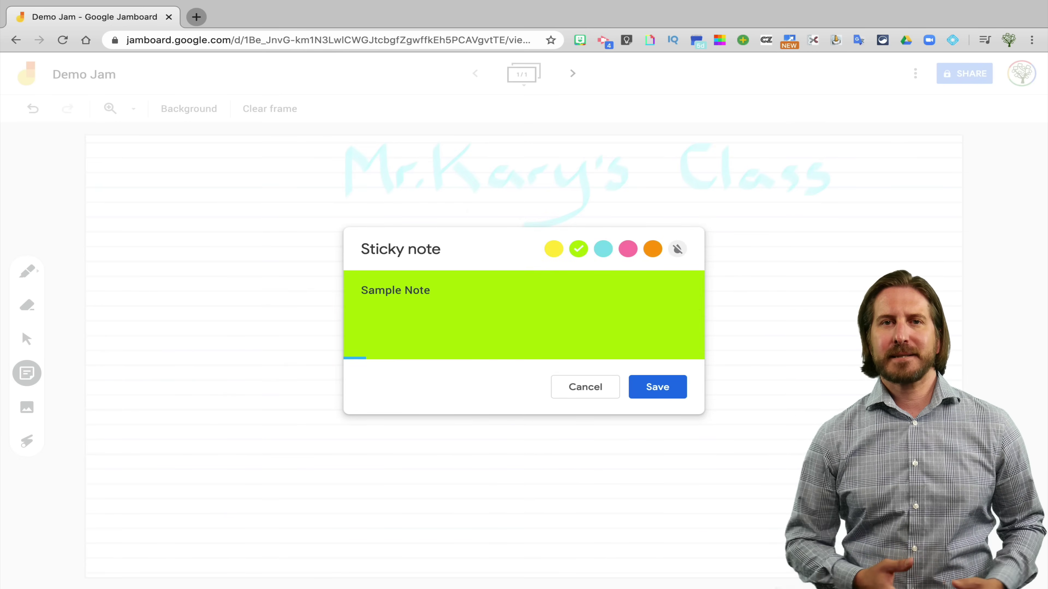
click(657, 387)
drag(246, 230, 208, 234)
drag(104, 144, 128, 147)
Duplicate the "Sample Note" sticky note and place the copy upright, below and to the right of the original
click(218, 161)
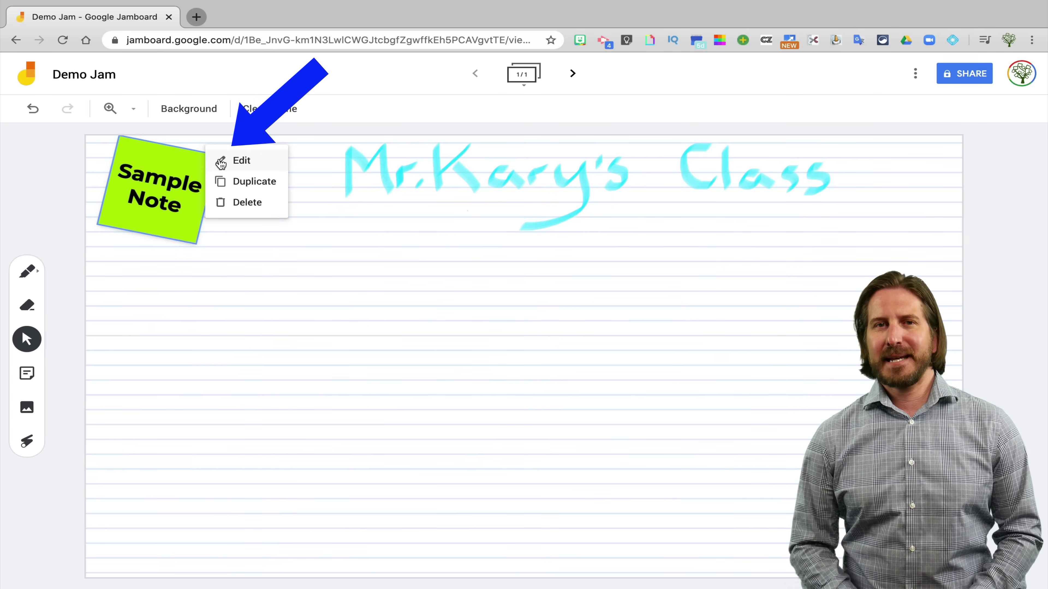
click(234, 181)
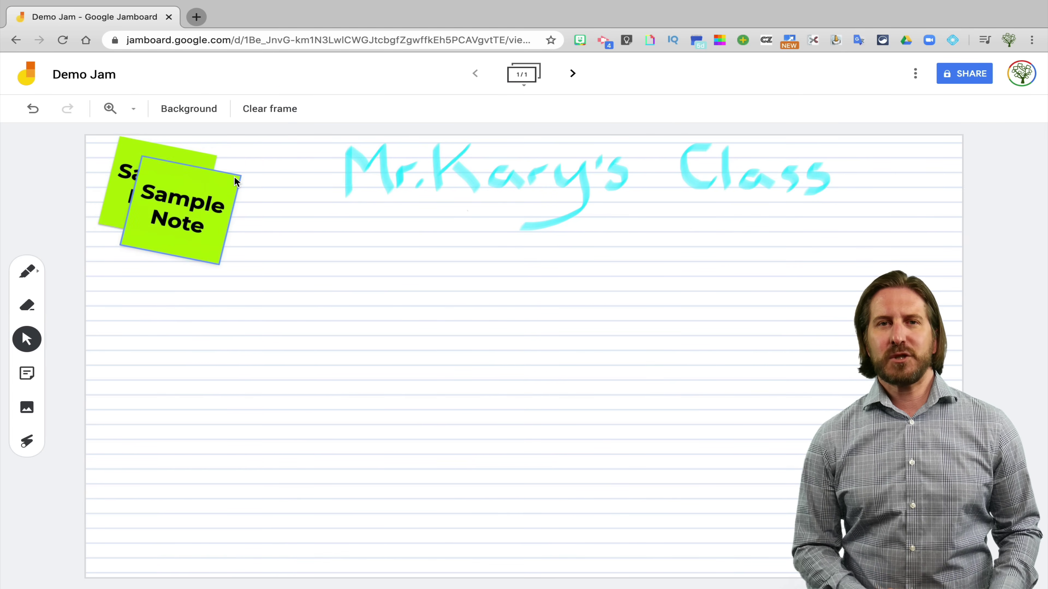
drag(208, 176, 294, 223)
drag(229, 200, 218, 211)
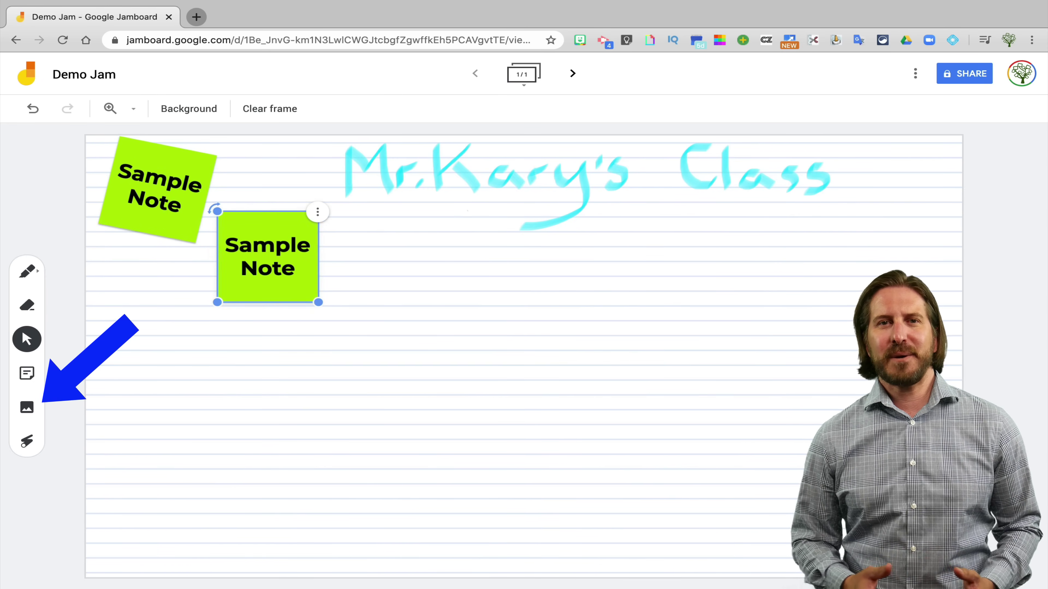
key(Escape)
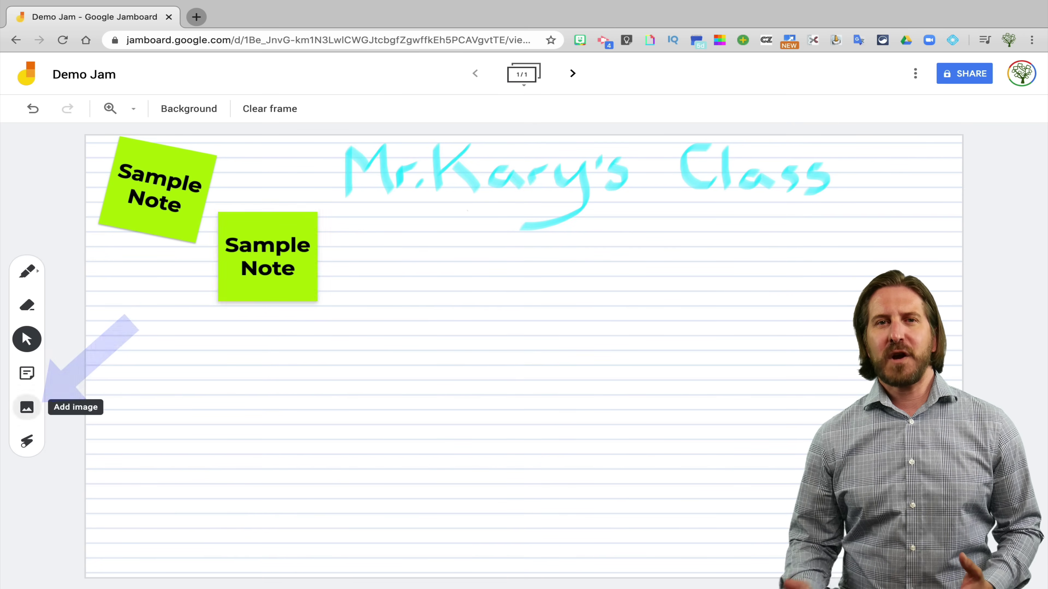
Insert a pyramid image through Google Image Search, then shrink and position it below the class title
click(27, 407)
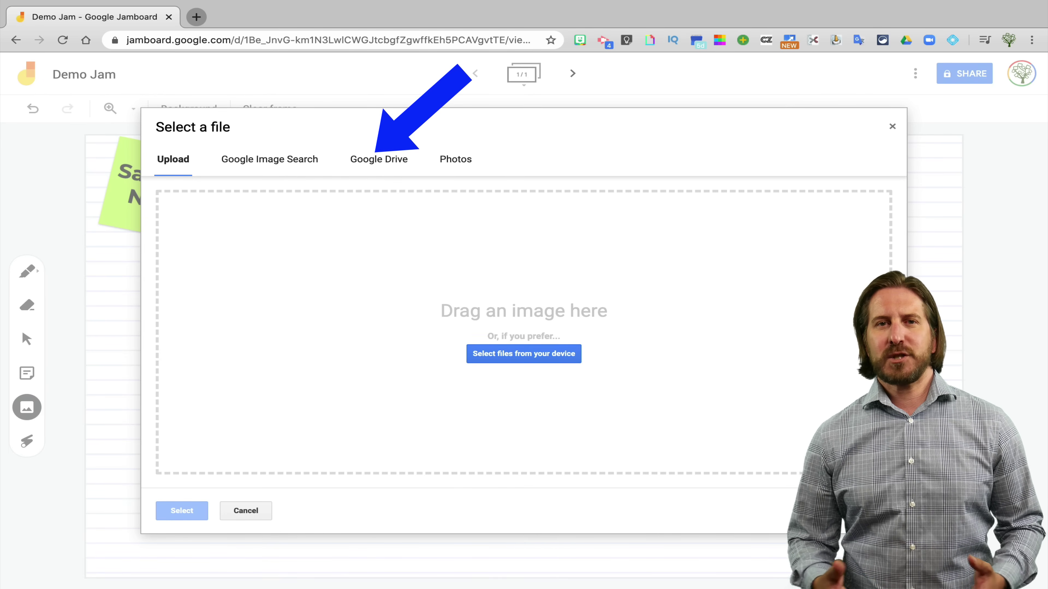
click(270, 159)
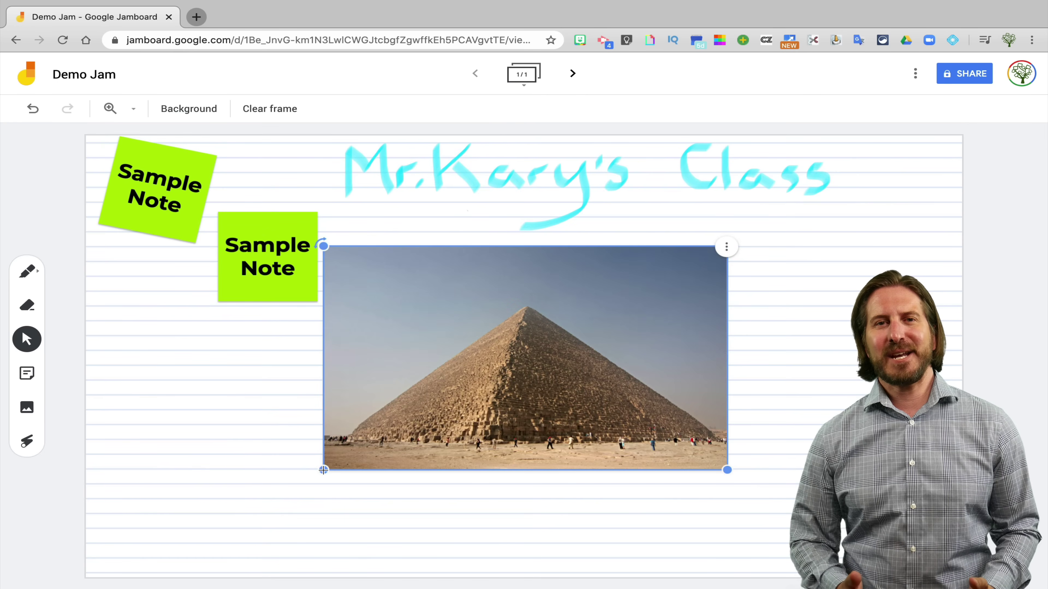
drag(327, 468, 382, 436)
drag(453, 337, 482, 320)
mouse_move(412, 231)
mouse_down()
mouse_move(407, 241)
mouse_move(421, 225)
mouse_move(414, 234)
mouse_up()
Duplicate the pyramid image and delete the copy
click(758, 236)
click(775, 241)
drag(527, 276, 244, 341)
key(Delete)
Trace the pyramid's left slope up to its peak with the laser
click(27, 440)
mouse_move(436, 426)
mouse_down()
mouse_move(738, 429)
mouse_move(671, 283)
mouse_move(689, 421)
mouse_move(501, 326)
mouse_move(614, 346)
mouse_move(567, 293)
mouse_up()
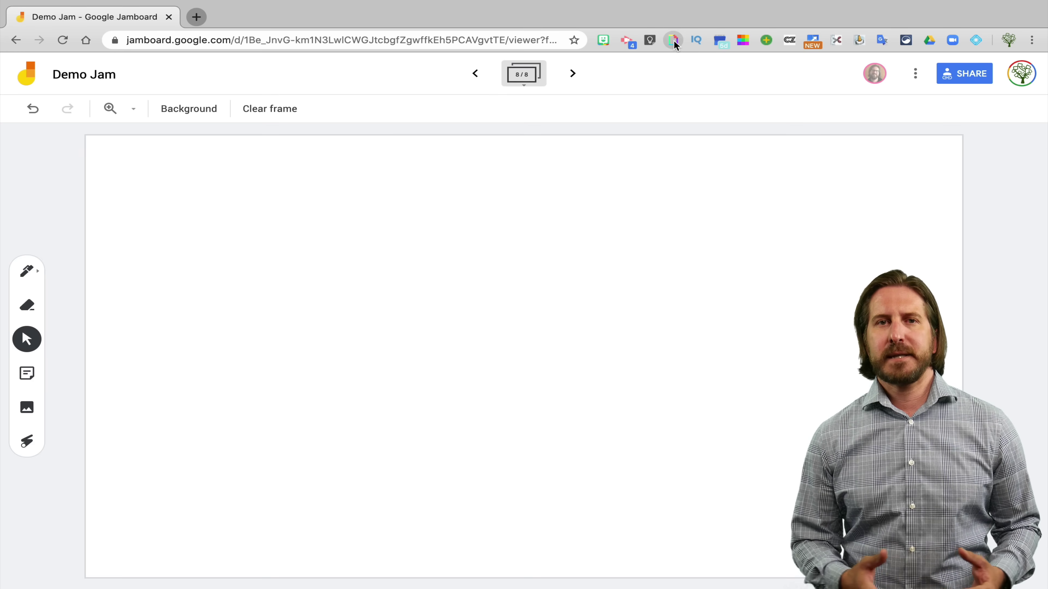
Search GIPHY for "good morning" and add the blue GIF of the sun in sunglasses to the frame
click(673, 40)
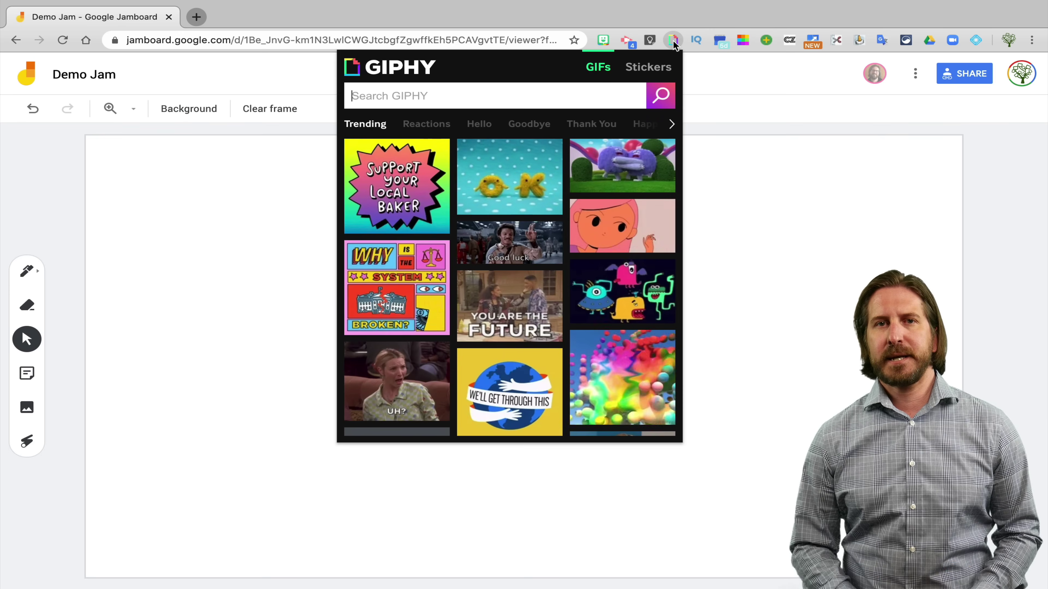
text(good morning)
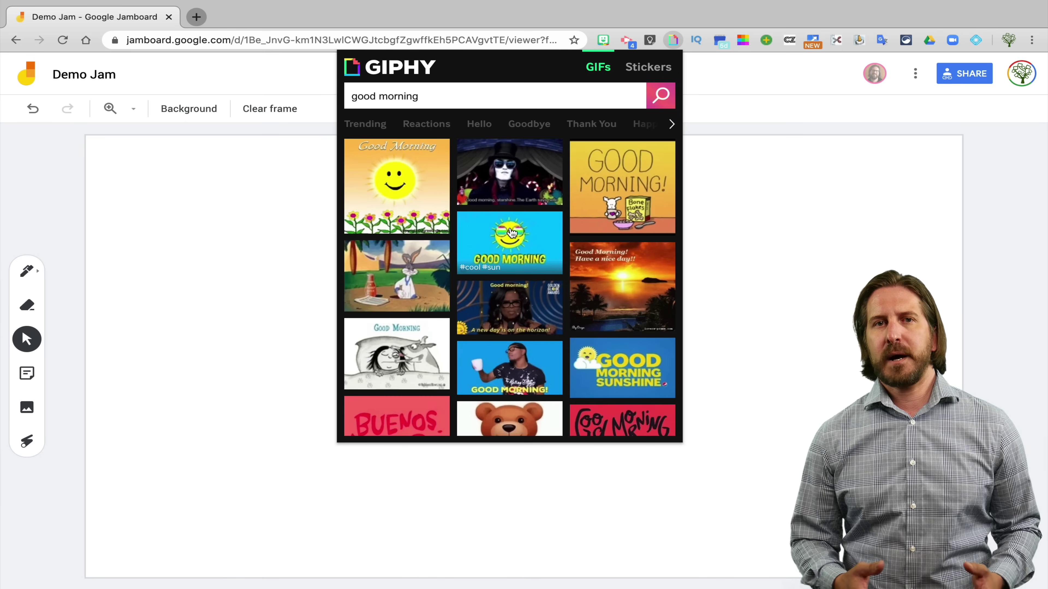
drag(510, 241, 541, 194)
Add the waving "HELLO" Bitmoji to the frame, shrink it and place it to the right of the sun GIF
click(603, 40)
drag(395, 142, 697, 219)
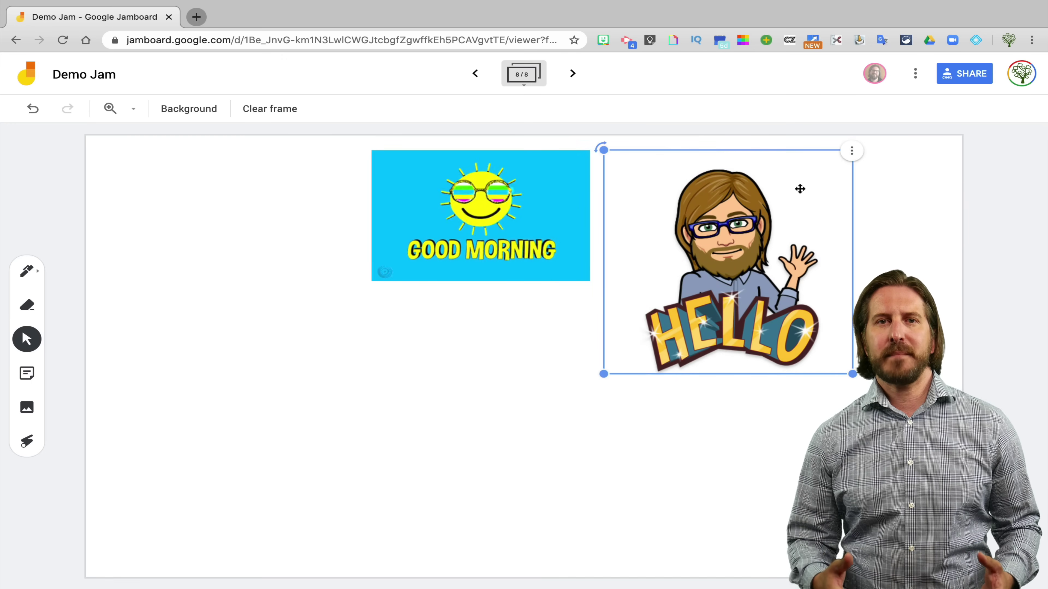
drag(604, 374, 658, 324)
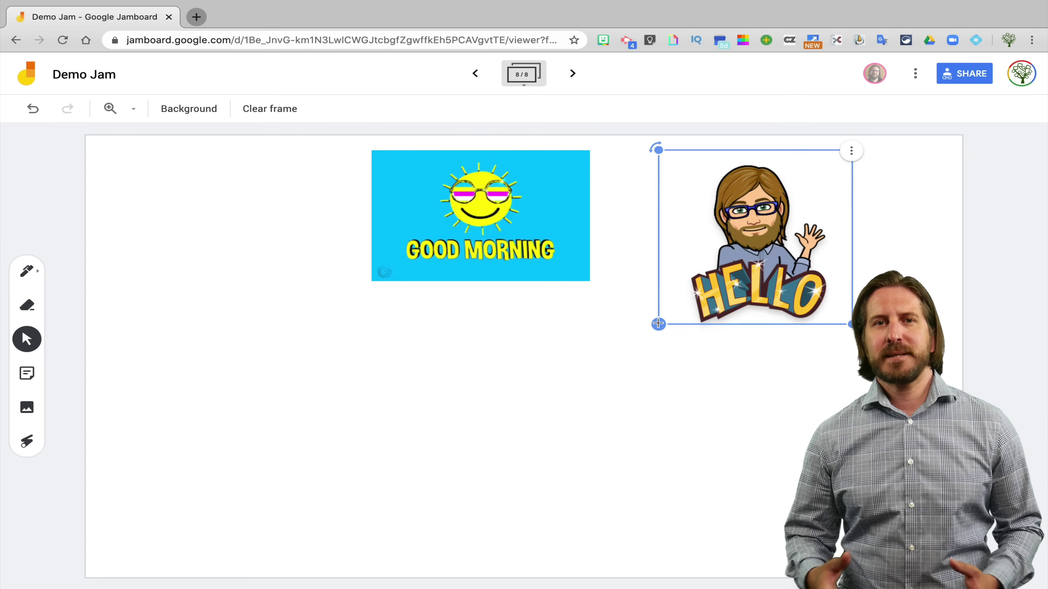
drag(780, 245, 750, 245)
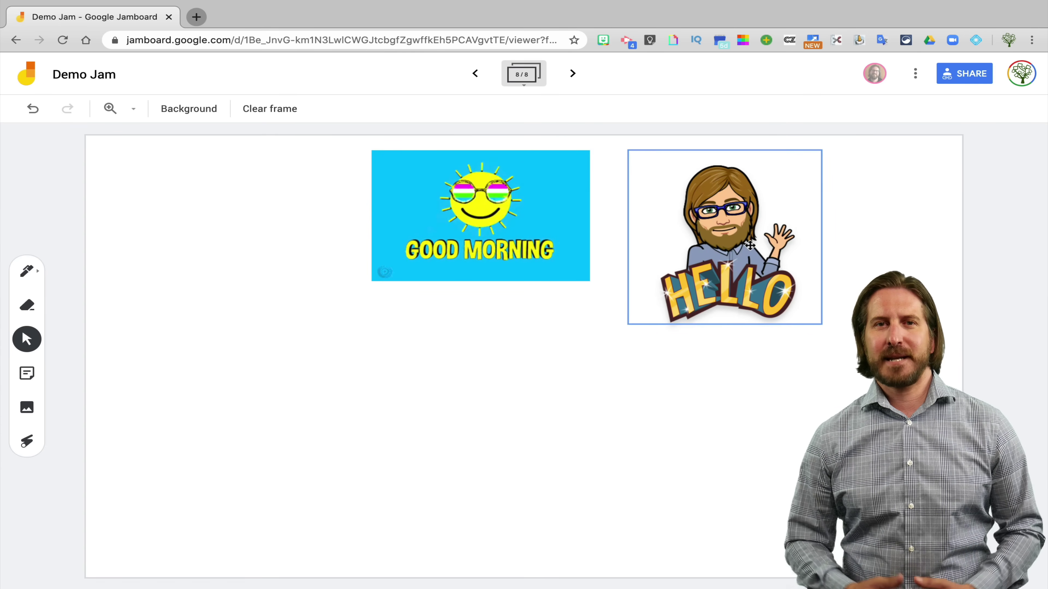
click(602, 108)
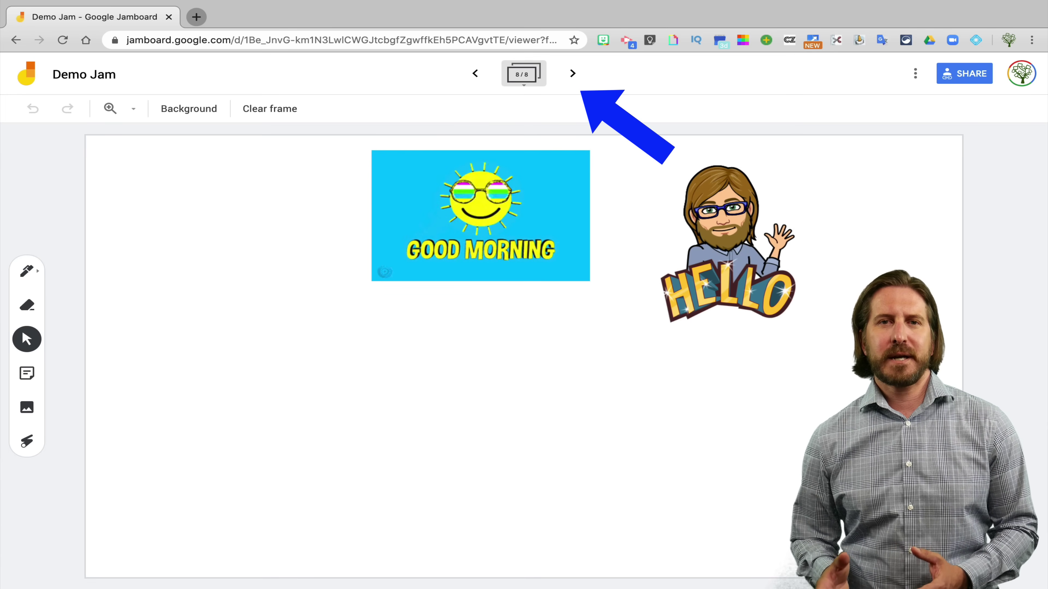
Move on to a new frame and open the jam's additional options
click(572, 76)
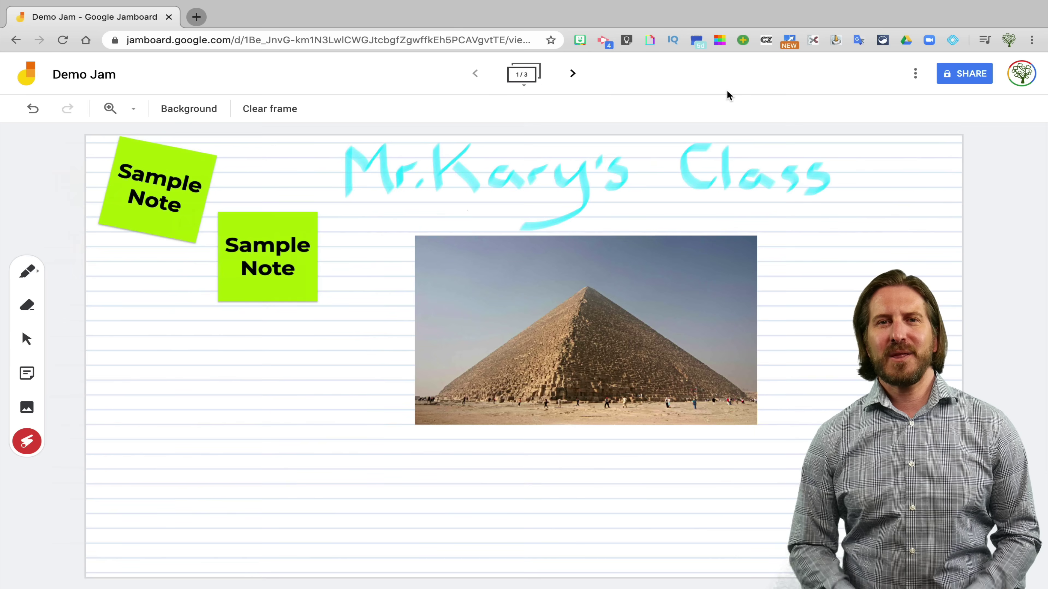
click(910, 77)
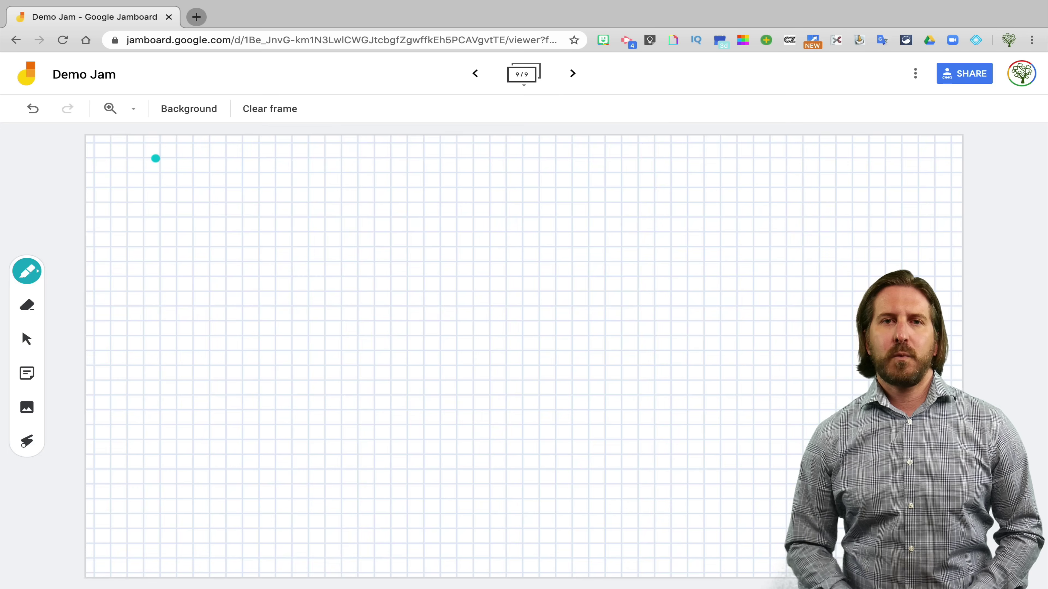
Handwrite "Solve for x" with 3x + 6 = 18, subtracting 6 from both sides to reach 3x = 12
mouse_move(155, 157)
mouse_down()
mouse_move(157, 199)
mouse_move(132, 229)
mouse_up()
mouse_move(186, 201)
mouse_down()
mouse_move(198, 209)
mouse_move(194, 197)
mouse_up()
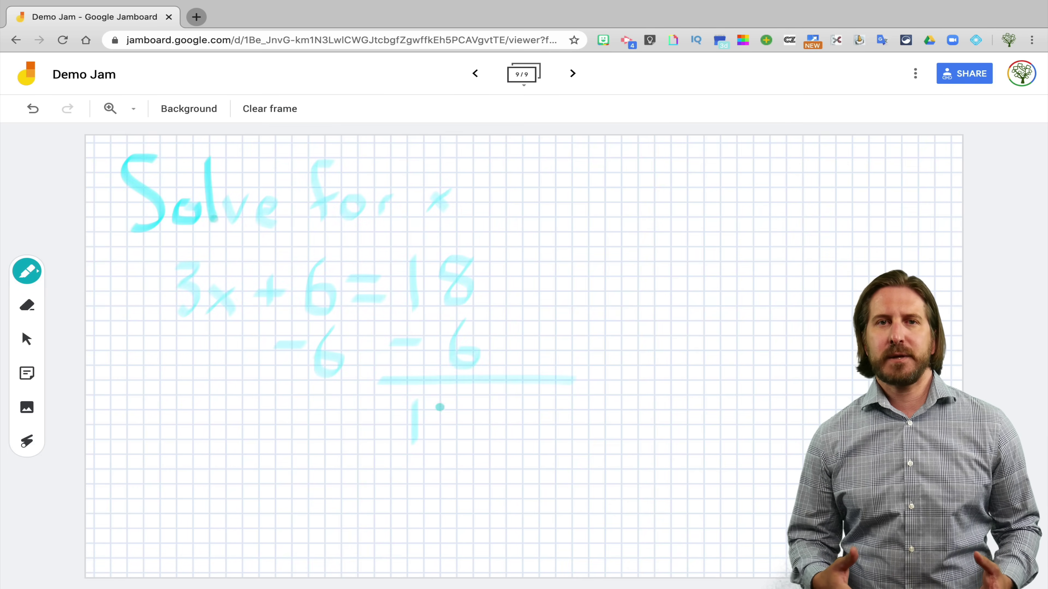
mouse_move(438, 408)
mouse_down()
mouse_move(467, 408)
mouse_move(483, 441)
mouse_up()
mouse_move(246, 403)
mouse_down()
mouse_move(283, 435)
mouse_move(262, 452)
mouse_up()
mouse_move(295, 420)
mouse_down()
mouse_move(321, 440)
mouse_move(306, 430)
mouse_move(376, 416)
mouse_move(346, 429)
mouse_move(376, 431)
mouse_up()
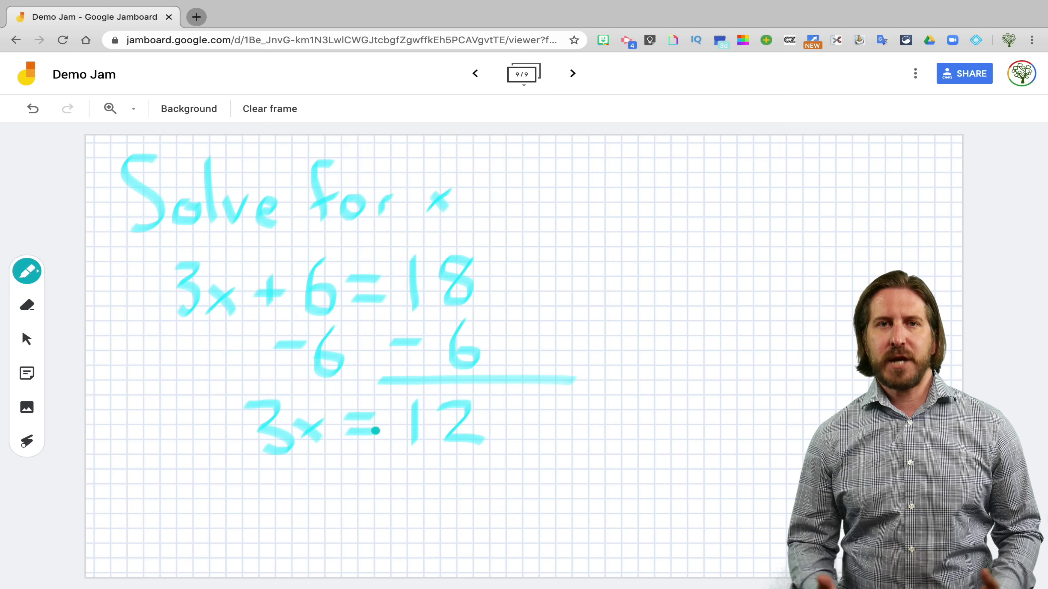
Handwrite division lines with divisors below both sides of 3x = 12 and continue the solution beside it
drag(240, 466, 363, 458)
mouse_move(274, 487)
mouse_down()
mouse_move(312, 489)
mouse_move(316, 520)
mouse_move(276, 527)
mouse_up()
drag(409, 457, 494, 457)
mouse_move(425, 487)
mouse_down()
mouse_move(460, 482)
mouse_move(453, 525)
mouse_move(441, 528)
mouse_up()
mouse_move(555, 415)
mouse_down()
mouse_move(582, 443)
mouse_move(594, 412)
mouse_up()
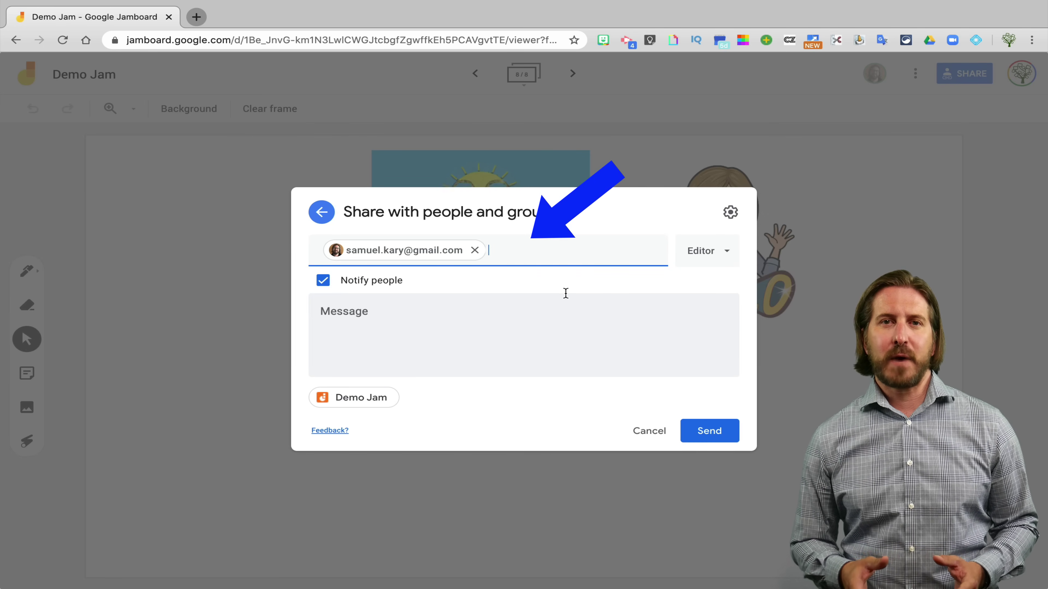
Check the role choices for the entered contact, keep Editor and send the sharing invitation
click(734, 261)
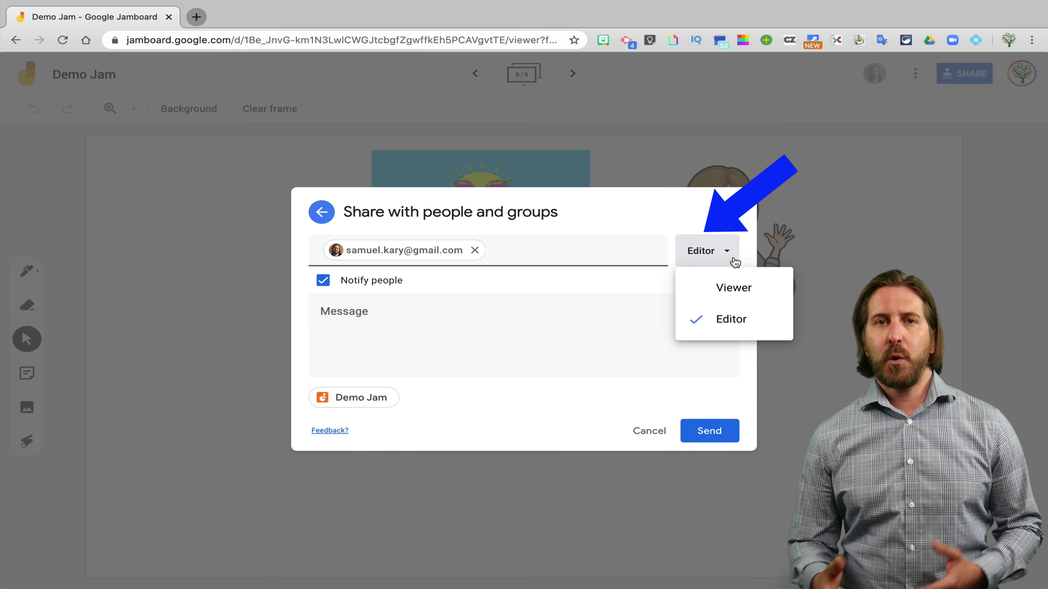
click(619, 288)
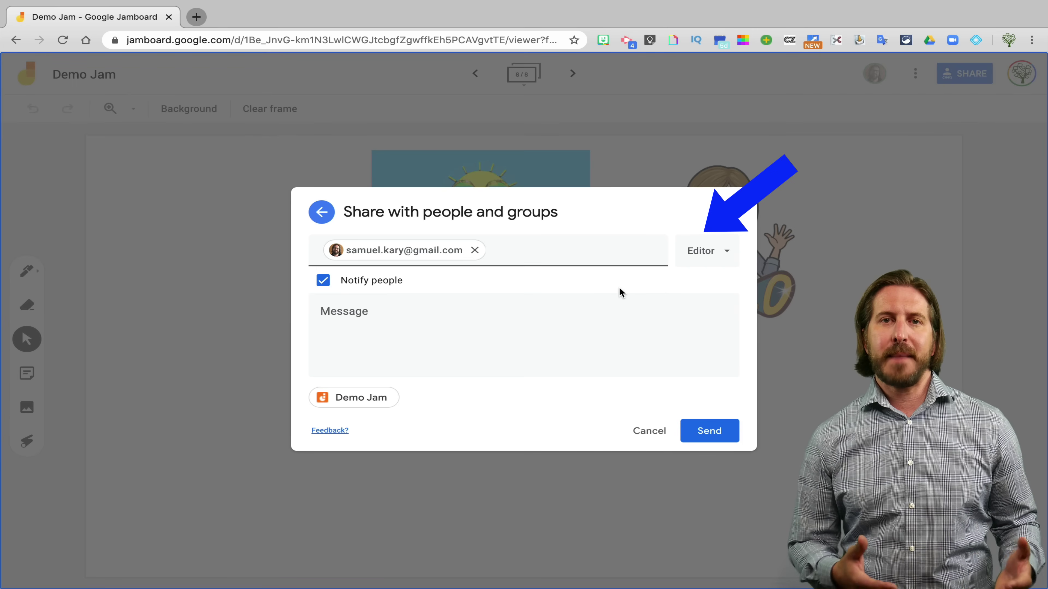
click(710, 430)
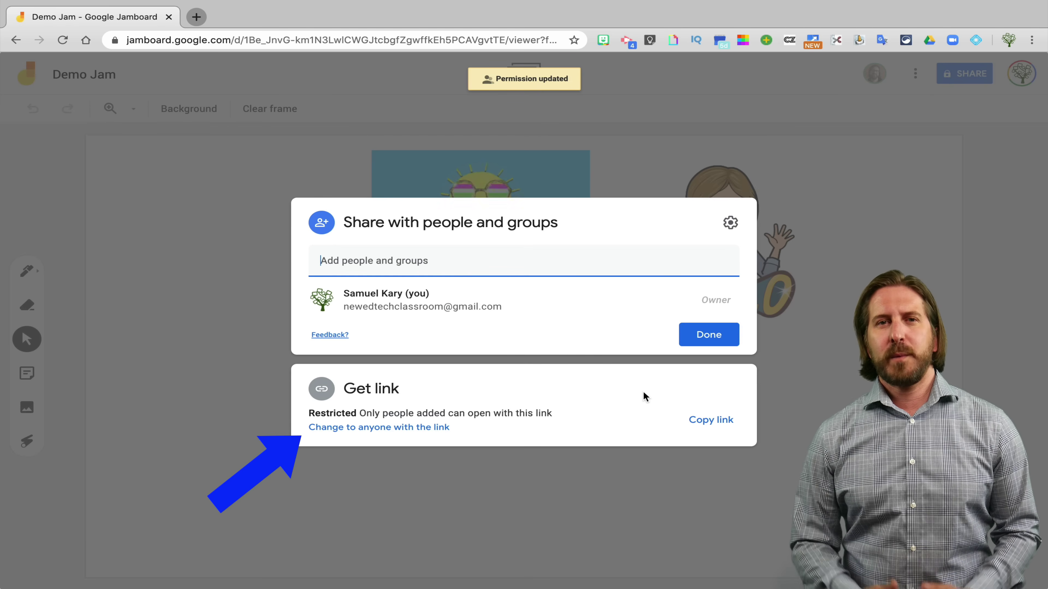
Set link access to anyone with the link as Editor and copy the sharing link
click(437, 428)
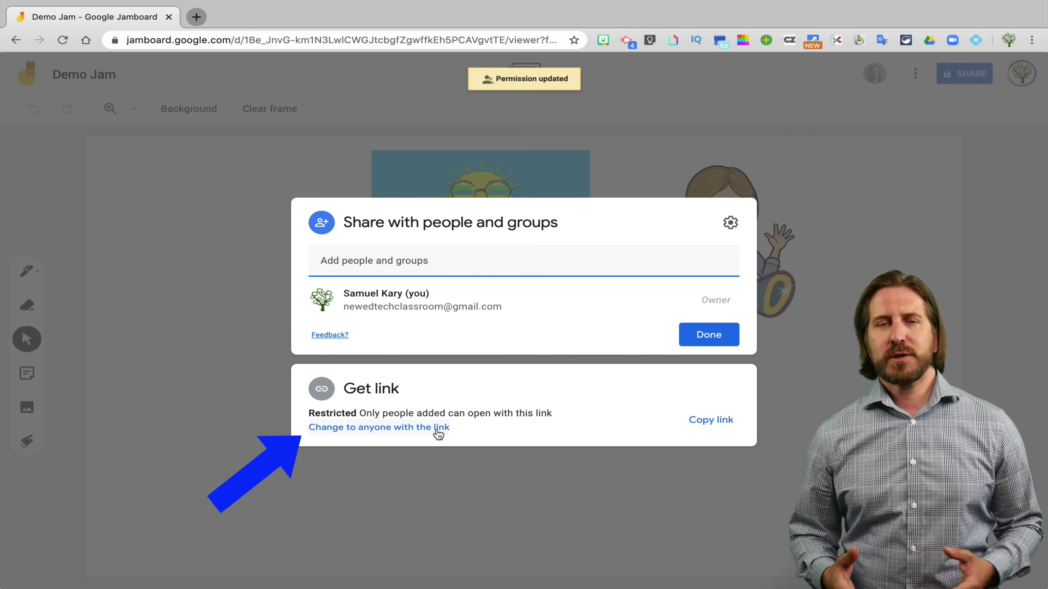
click(436, 428)
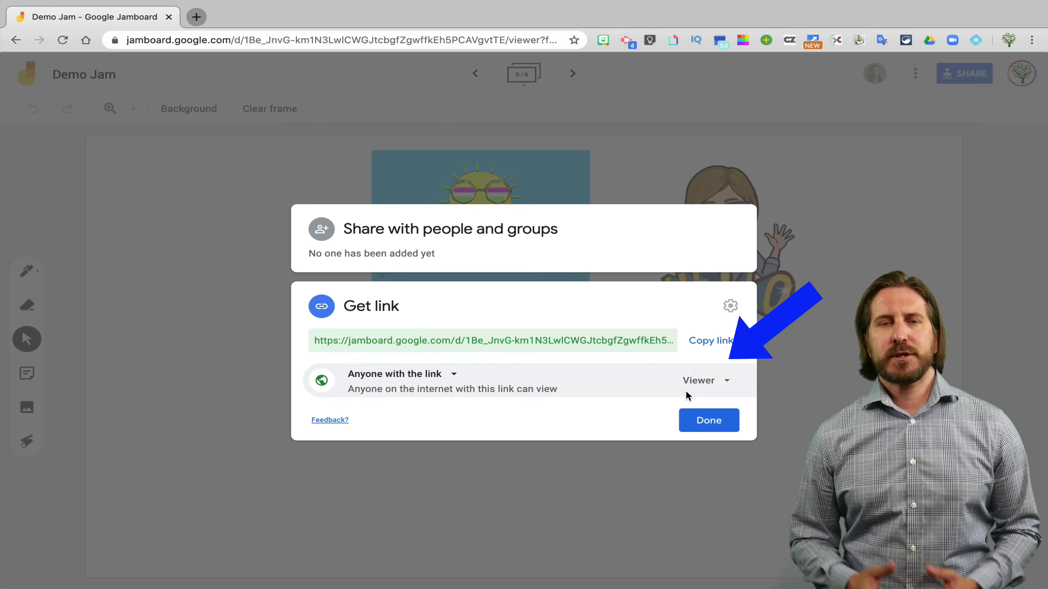
click(727, 388)
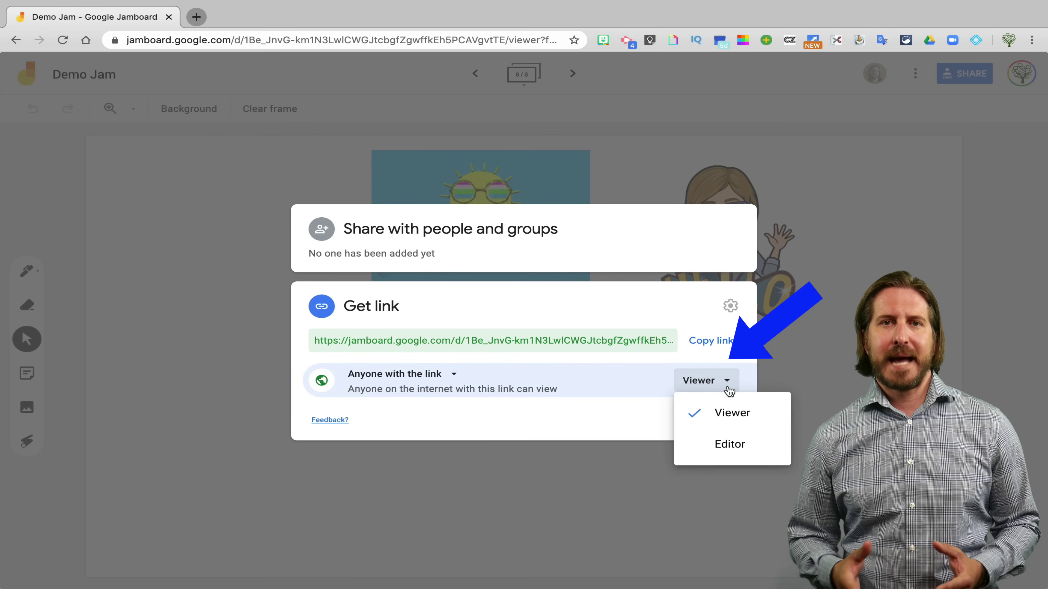
click(733, 447)
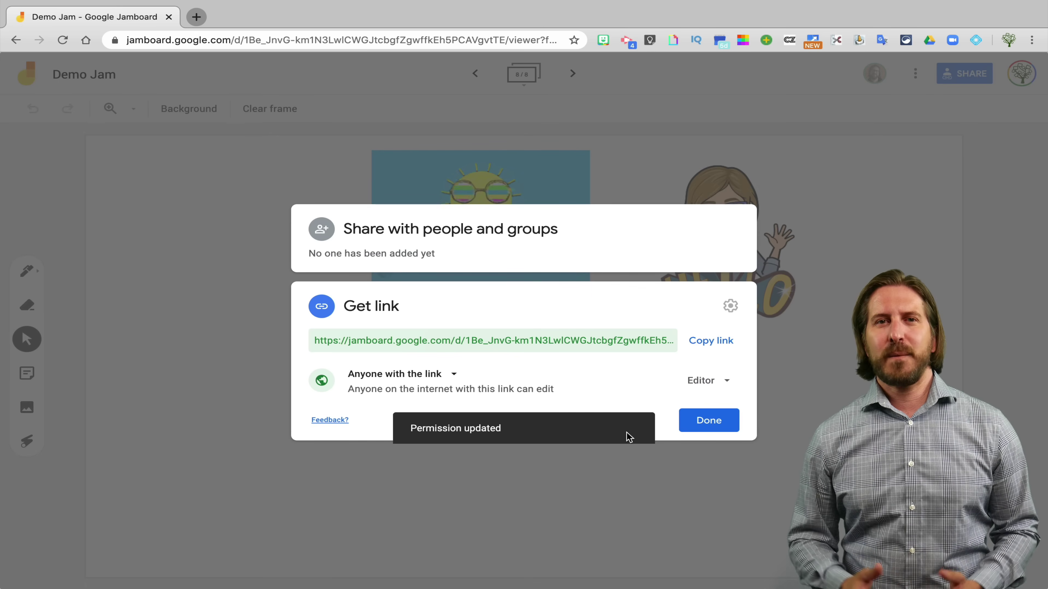
click(728, 347)
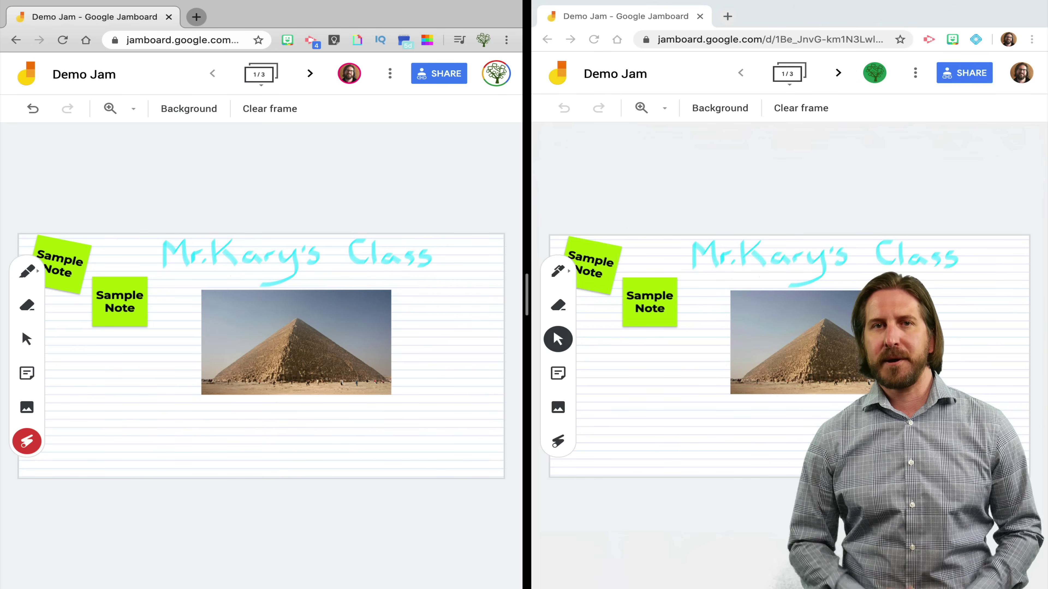
Trace below the pyramid image with the laser and add a green sticky note reading "Good morning!"
mouse_move(197, 372)
mouse_down()
mouse_move(304, 414)
mouse_move(361, 390)
mouse_move(289, 302)
mouse_move(253, 409)
mouse_up()
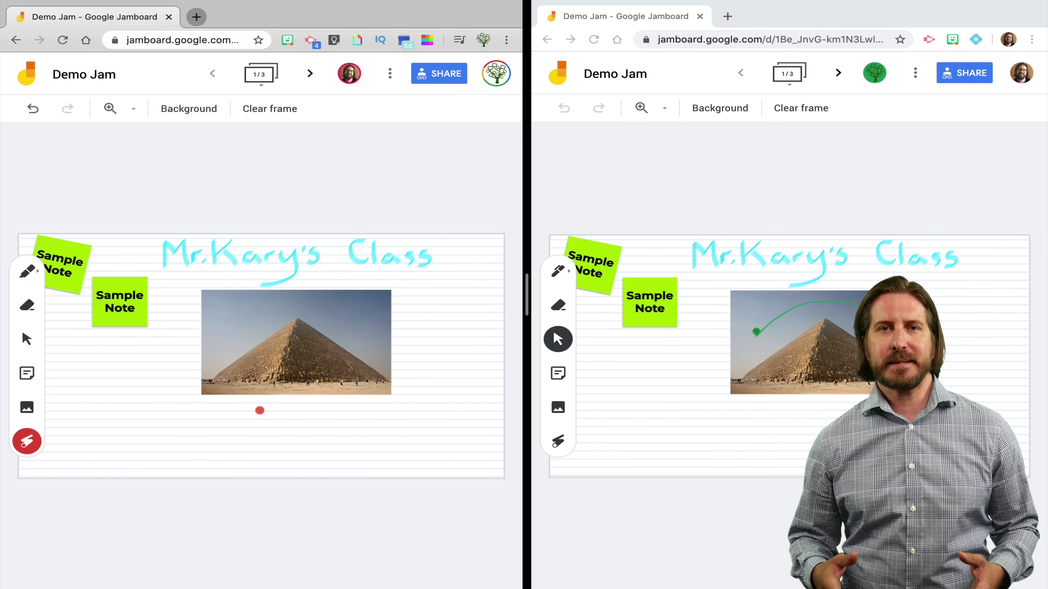
text(orning!)
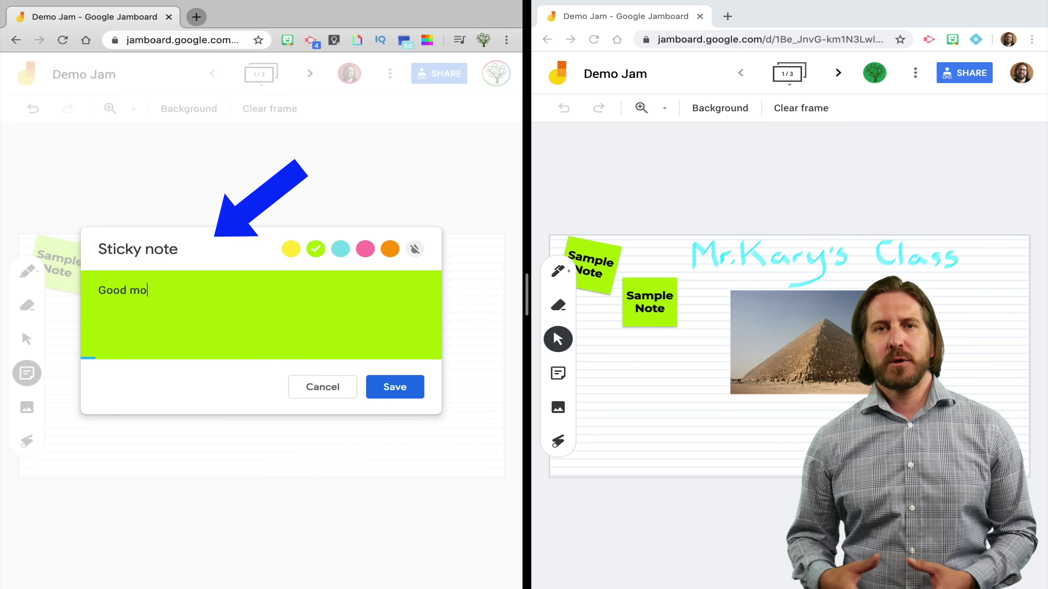
click(395, 387)
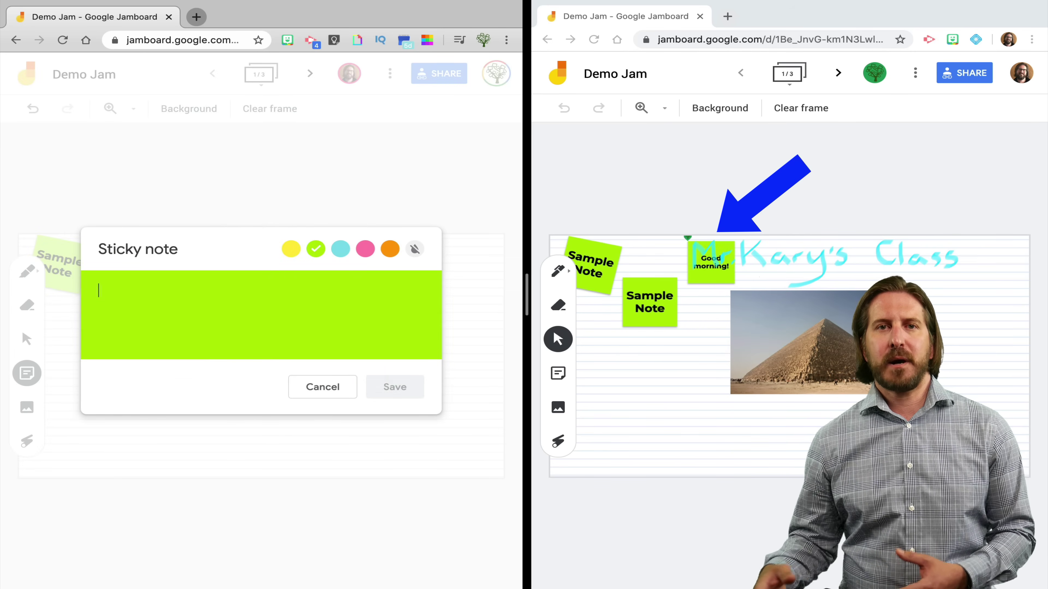
key(Escape)
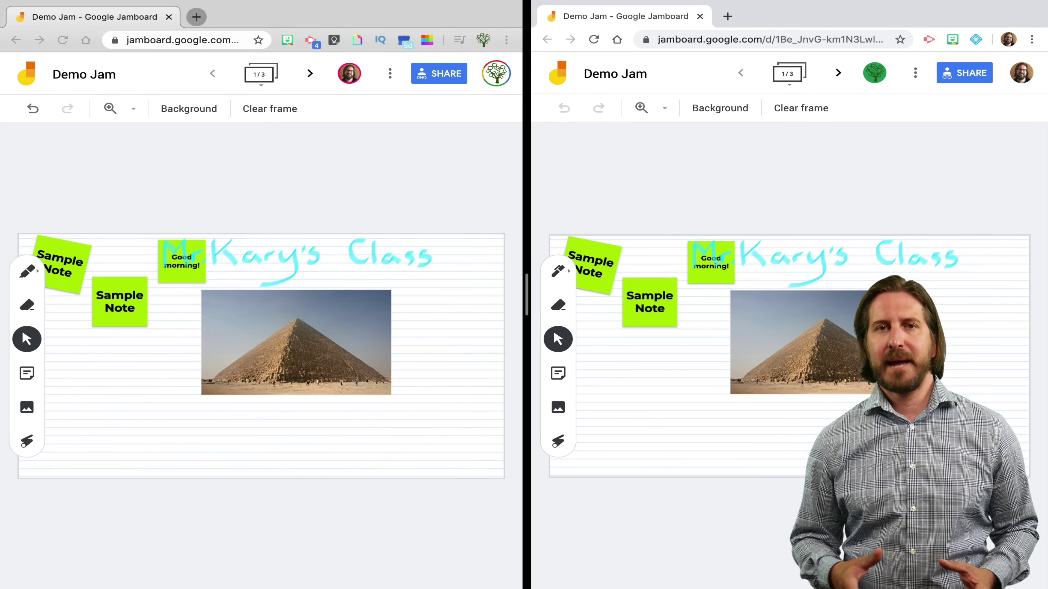
In the collaborator's window, move the "Good morning!" note below the sample notes and move the upright Sample Note up beside the class title
click(703, 273)
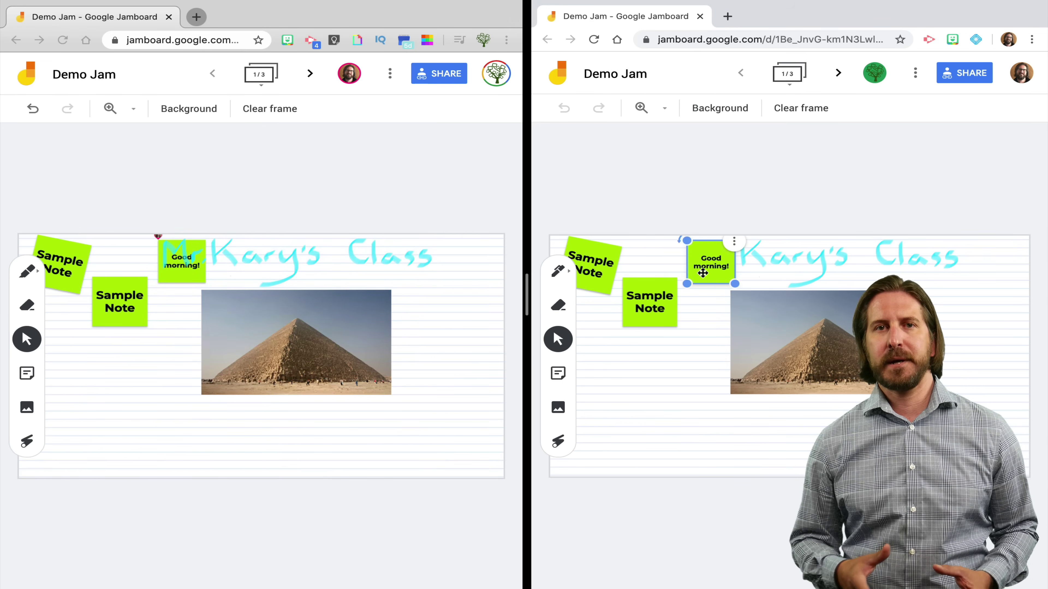
drag(702, 272, 610, 367)
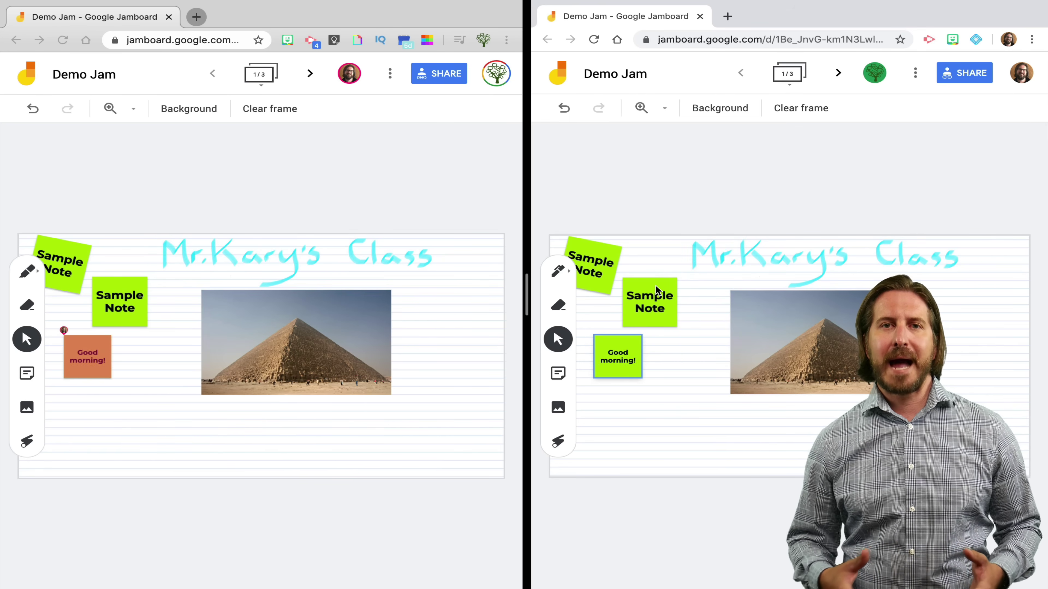
drag(653, 281, 660, 246)
In the owner's window, tilt the pyramid image slightly counterclockwise and deselect it
click(362, 326)
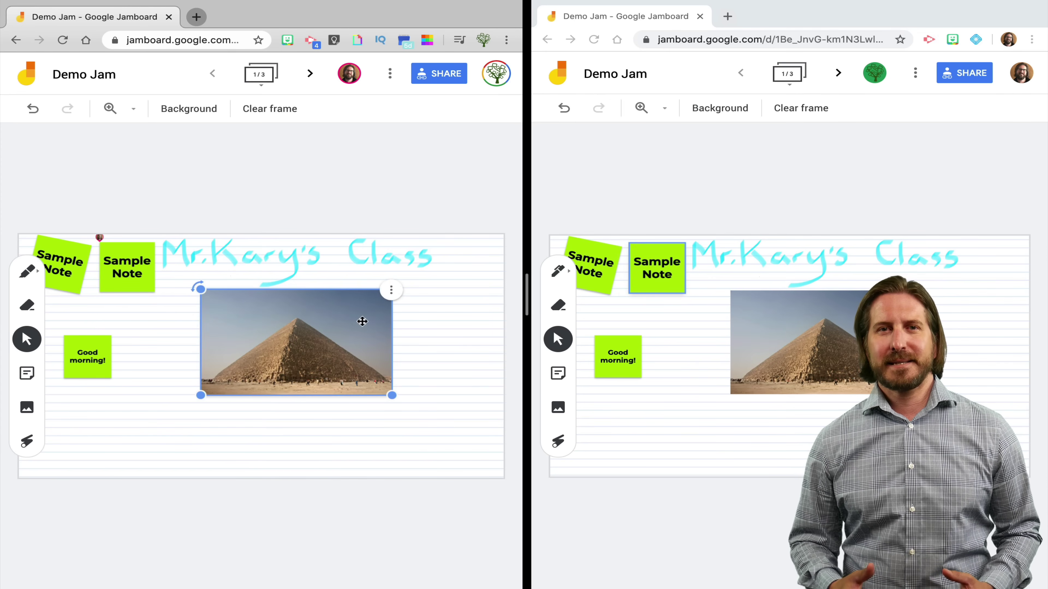
drag(198, 292, 188, 306)
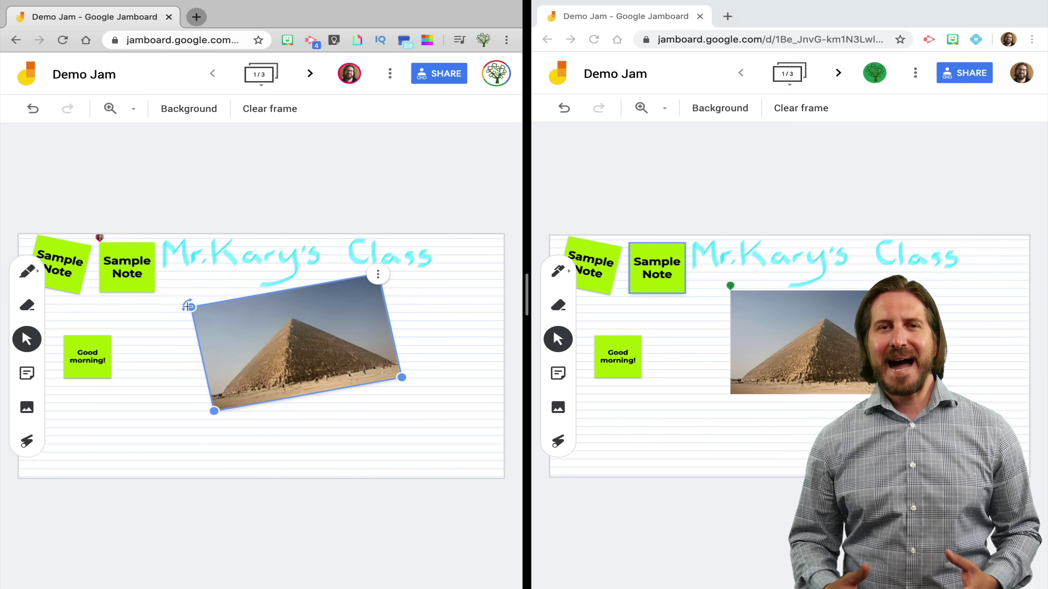
click(496, 386)
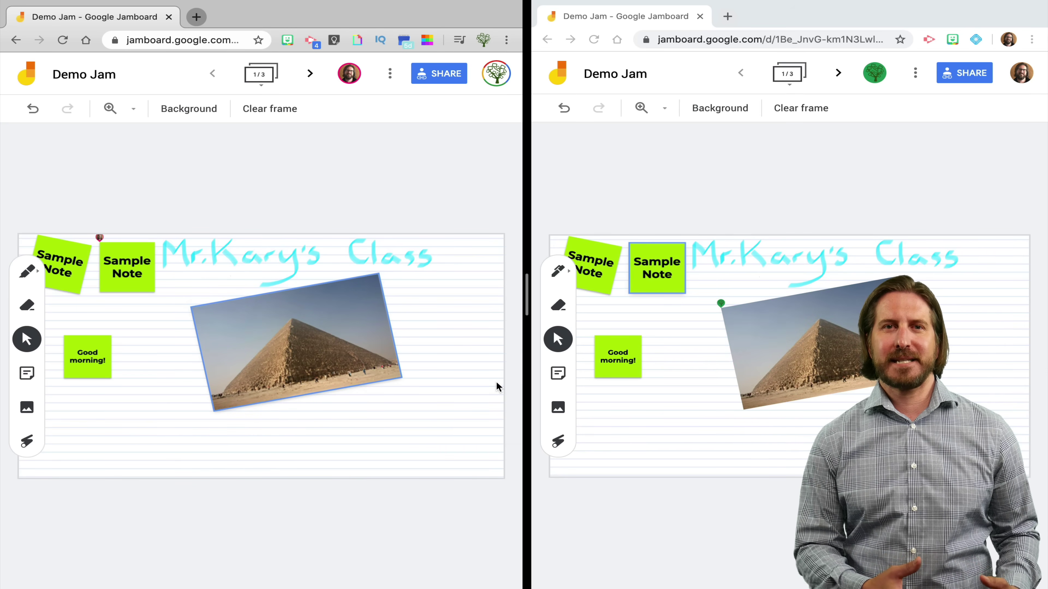
Activate the Eraser in the collaborator's window
click(559, 303)
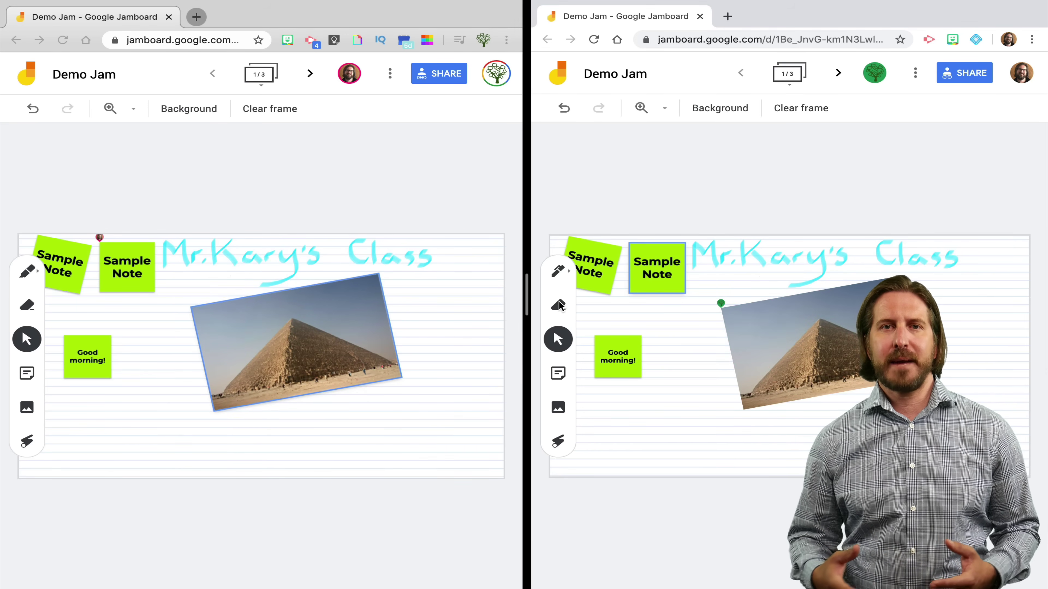
click(560, 305)
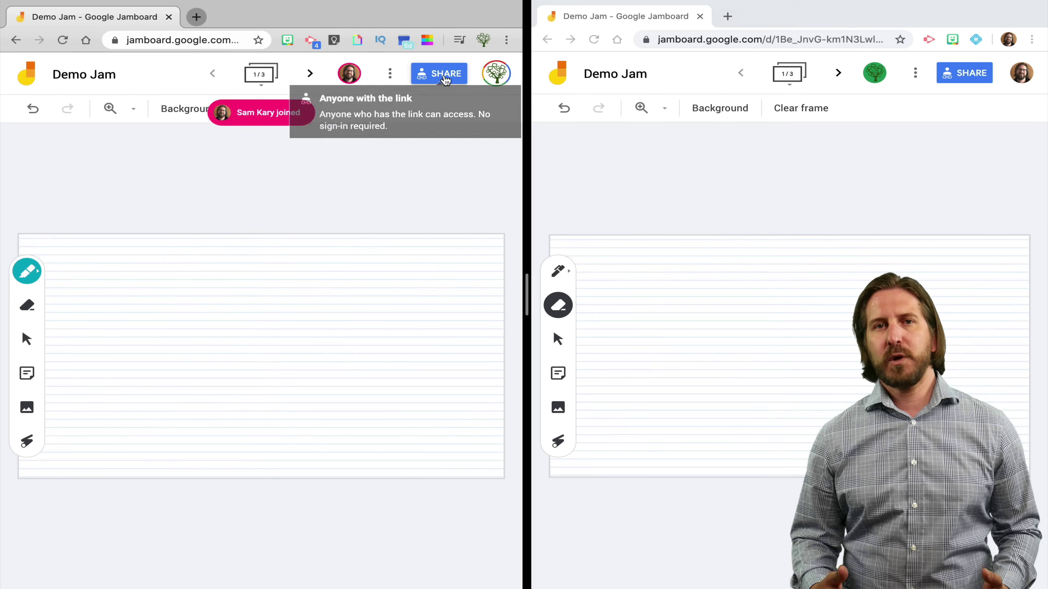
Change the collaborator's access to Viewer in the owner's sharing settings and apply it
click(445, 78)
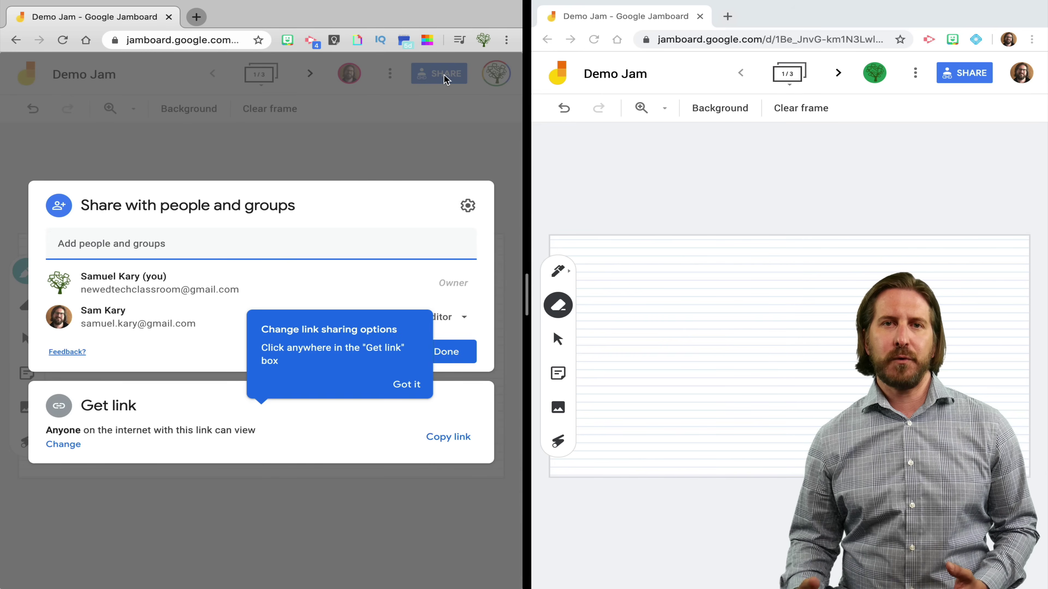
click(464, 317)
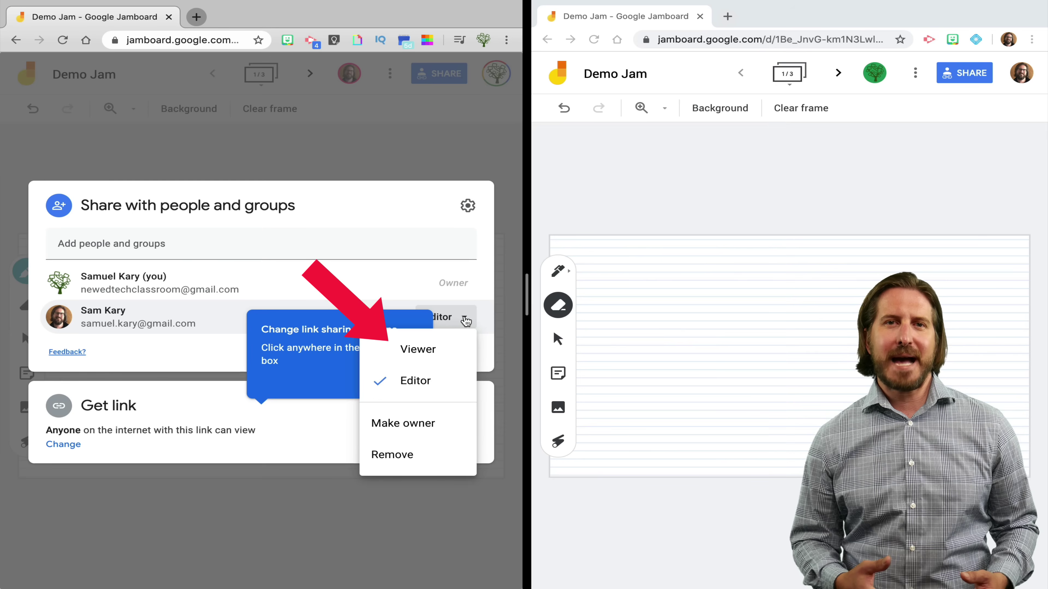
click(446, 351)
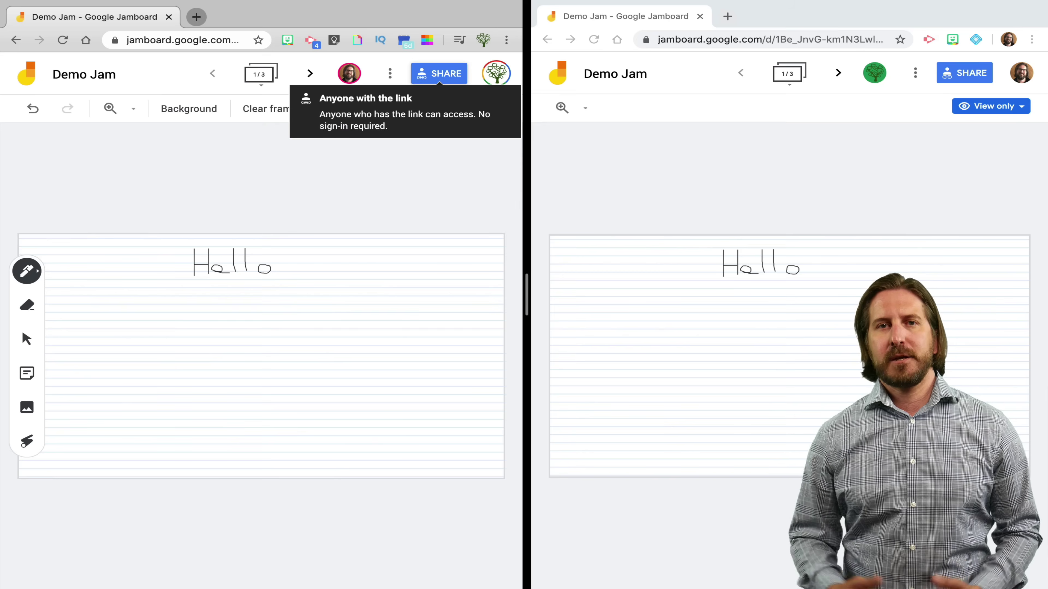
Restore the collaborator's access to Editor, save the permission and reload the Jam in the collaborator's window
click(439, 73)
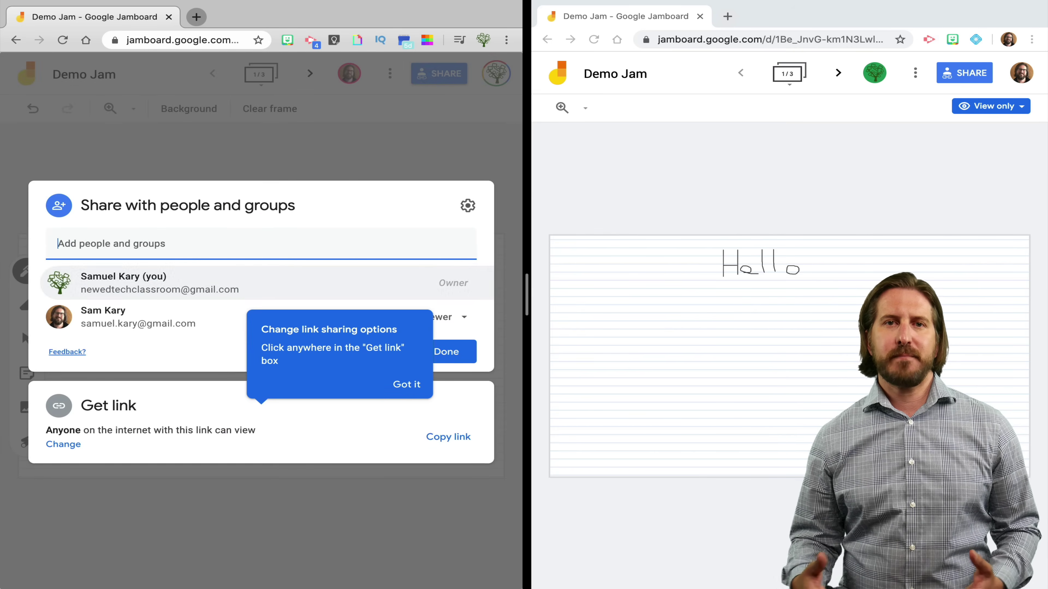
click(450, 317)
click(413, 377)
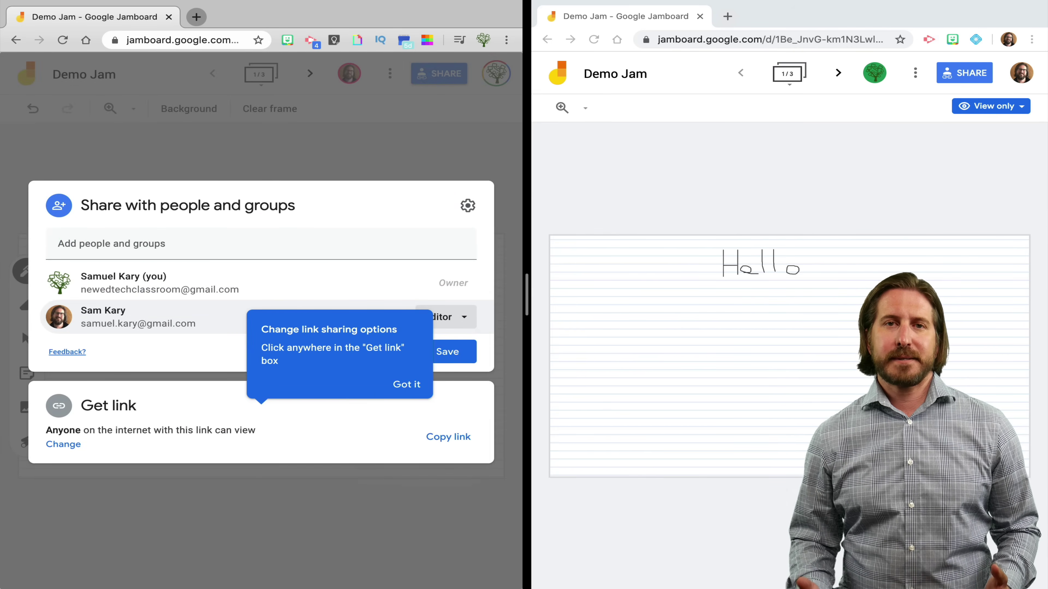
click(448, 351)
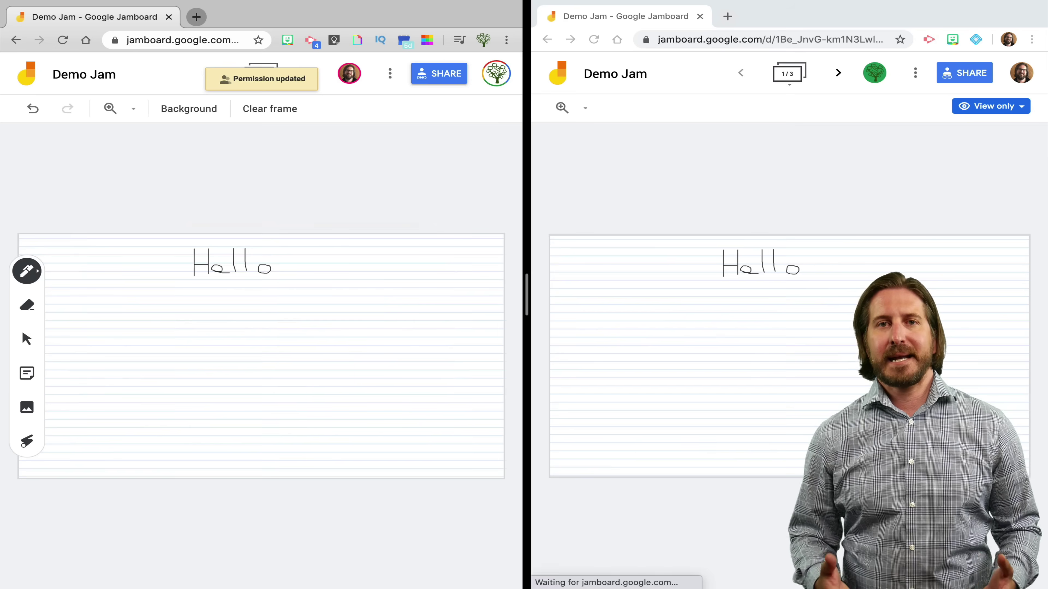
click(593, 39)
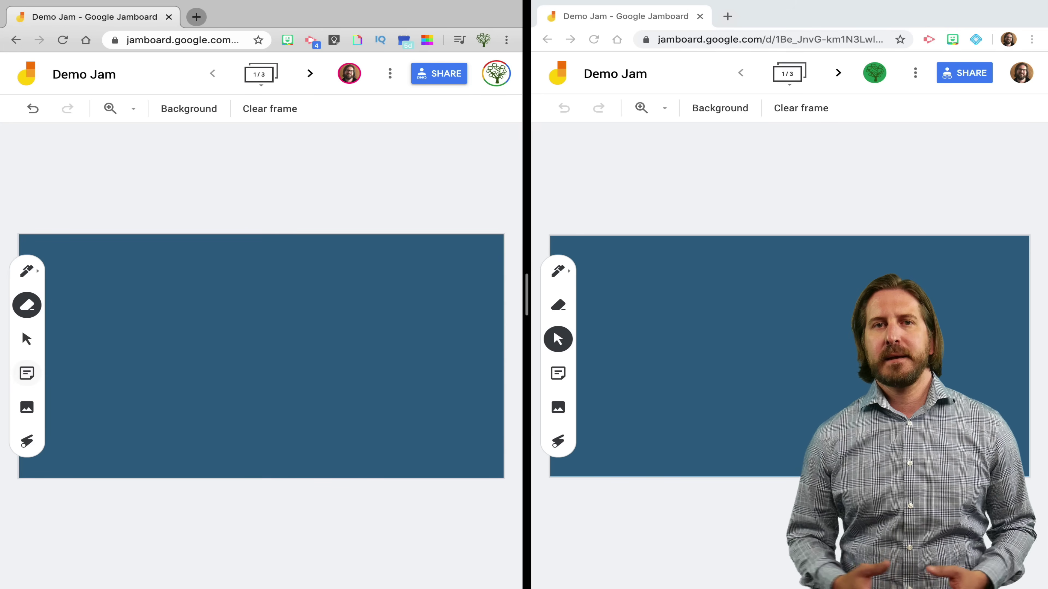
Add a green sticky note reading "Record Your Observations: What Do You Notice?" and insert the pyramid photo from Google Image Search
click(26, 373)
text(Record )
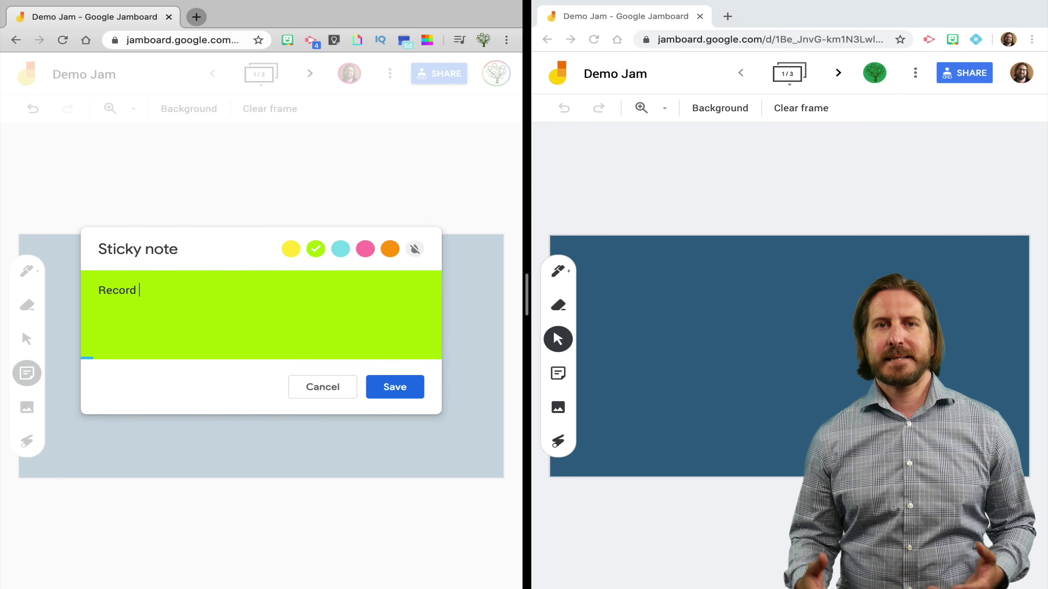
text(Your Observations: What Do You Notice?)
click(395, 387)
click(27, 407)
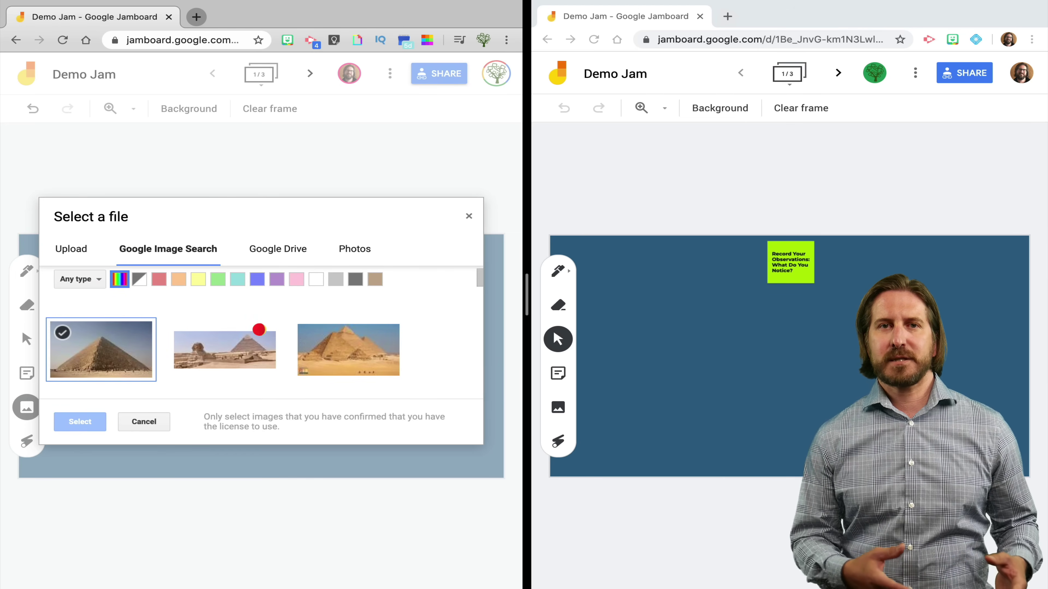
click(79, 422)
In the collaborator's window, add a yellow note "I notice a building with a lot of bricks. I think it is a pyramid." and move it lower
click(558, 373)
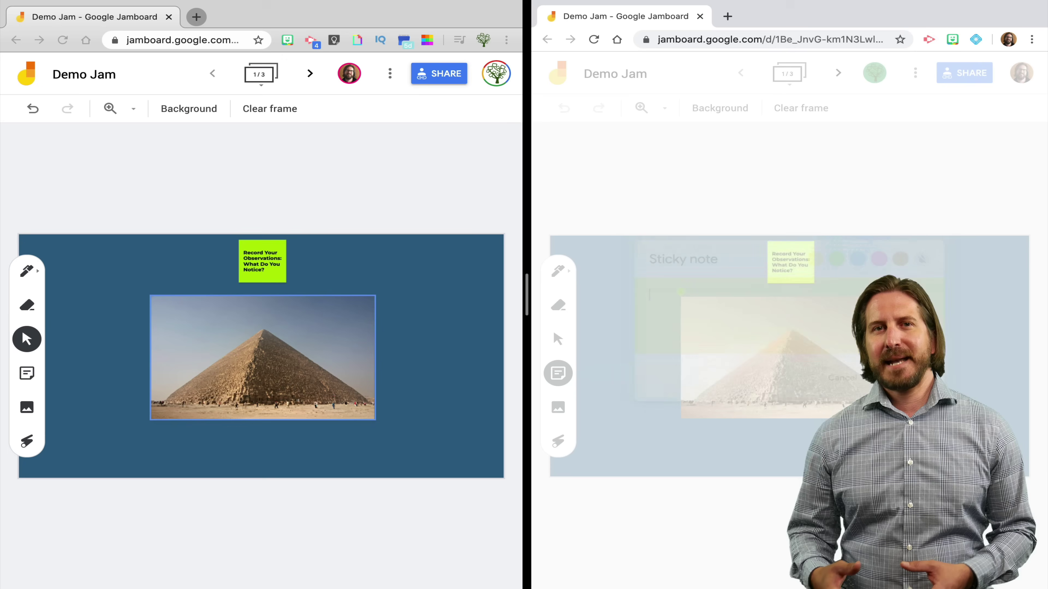
text(I notice a building with a lot of bricks. I think it is a pyramid.)
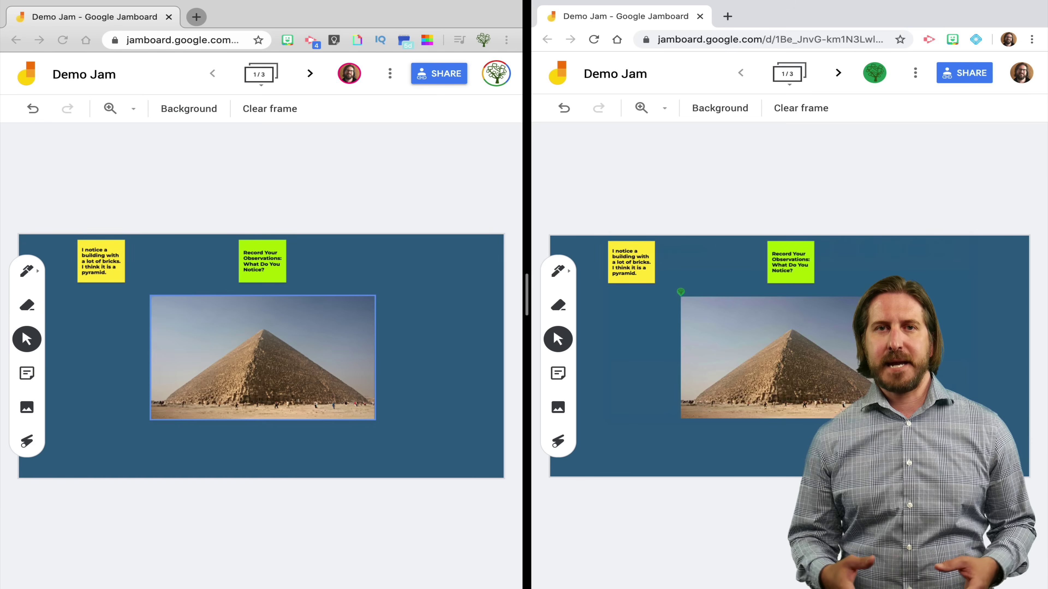
drag(631, 262, 656, 315)
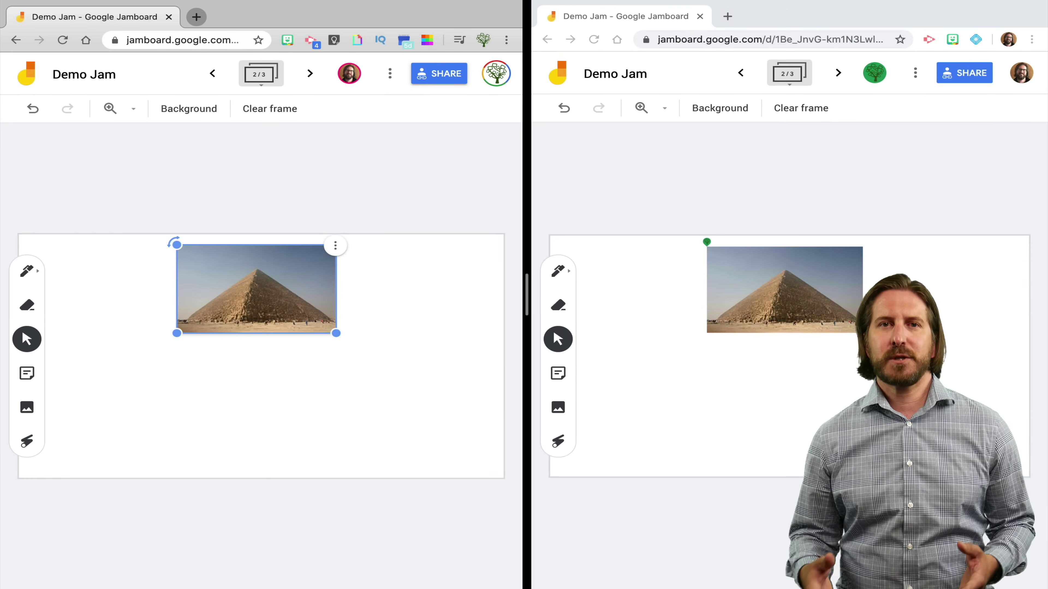
Add a green sticky note reading "How do you think the pyramids were built?" to the owner's second frame with the pyramid image
key(Escape)
click(27, 373)
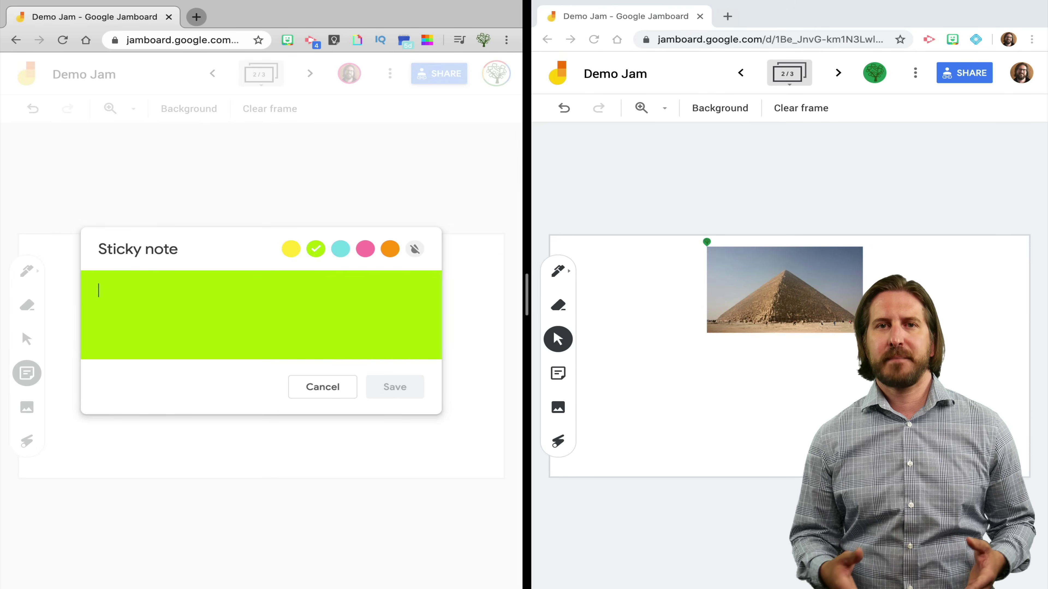
text(How do )
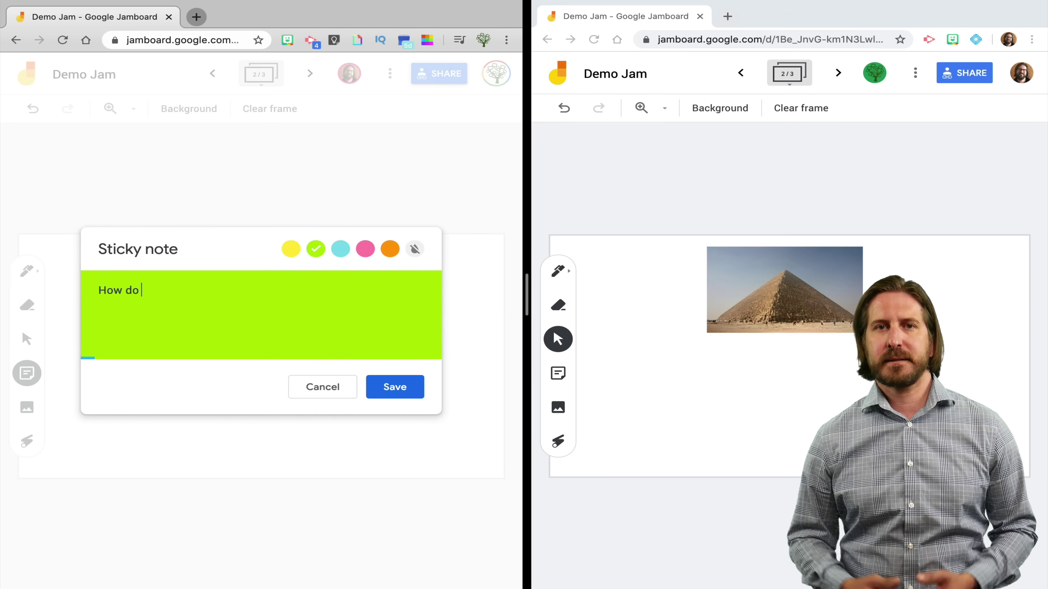
text(you think the pyramics)
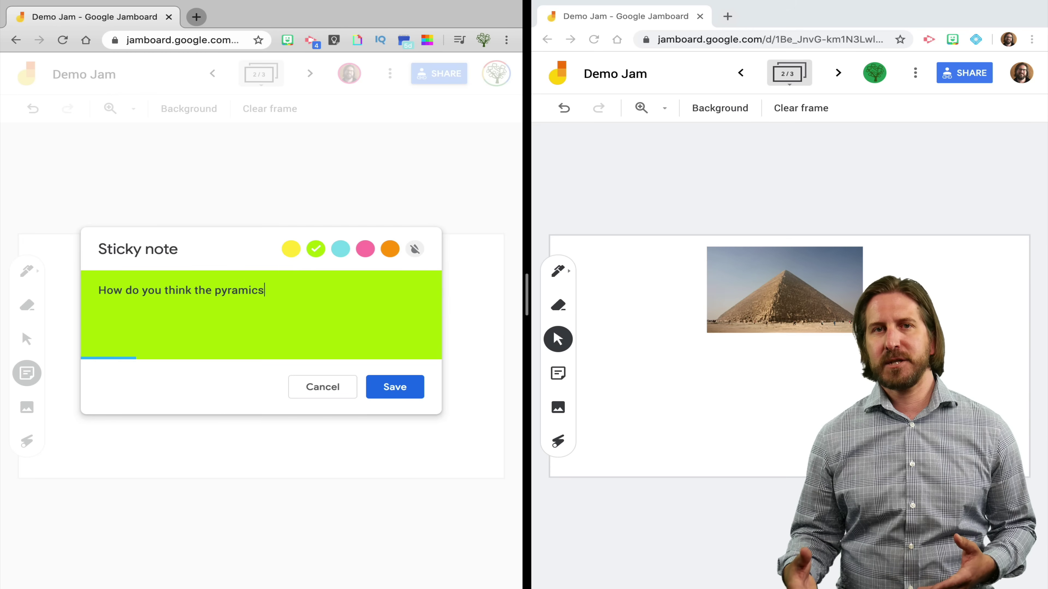
key(BackSpace)
key(BackSpace)
text(ds were built?)
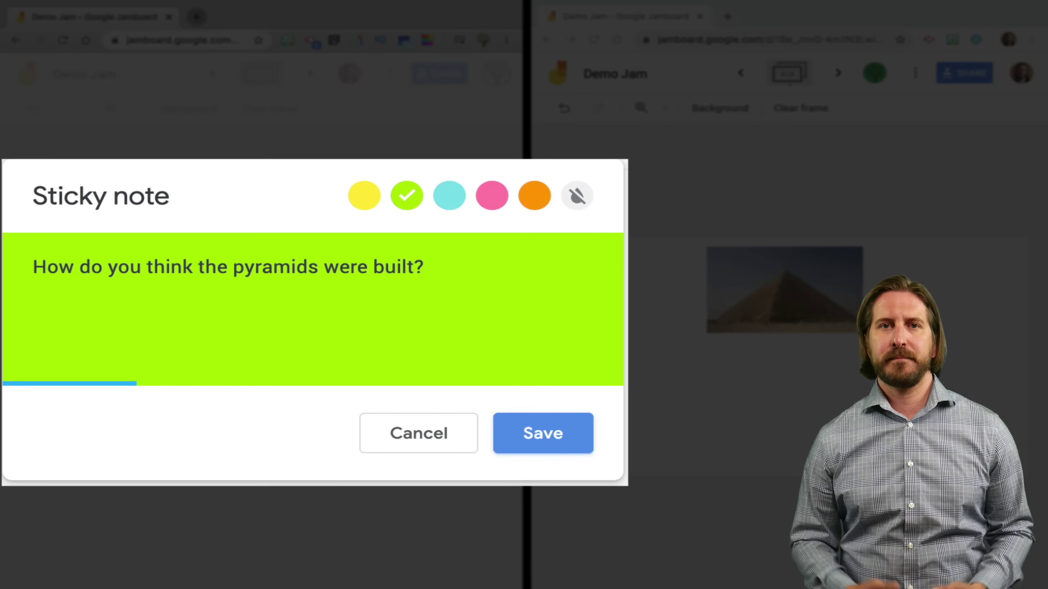
Add a yellow sticky note from the collaborator's window reading "I think that aliens might have built them."
text(aliens might hav)
text(e built them.)
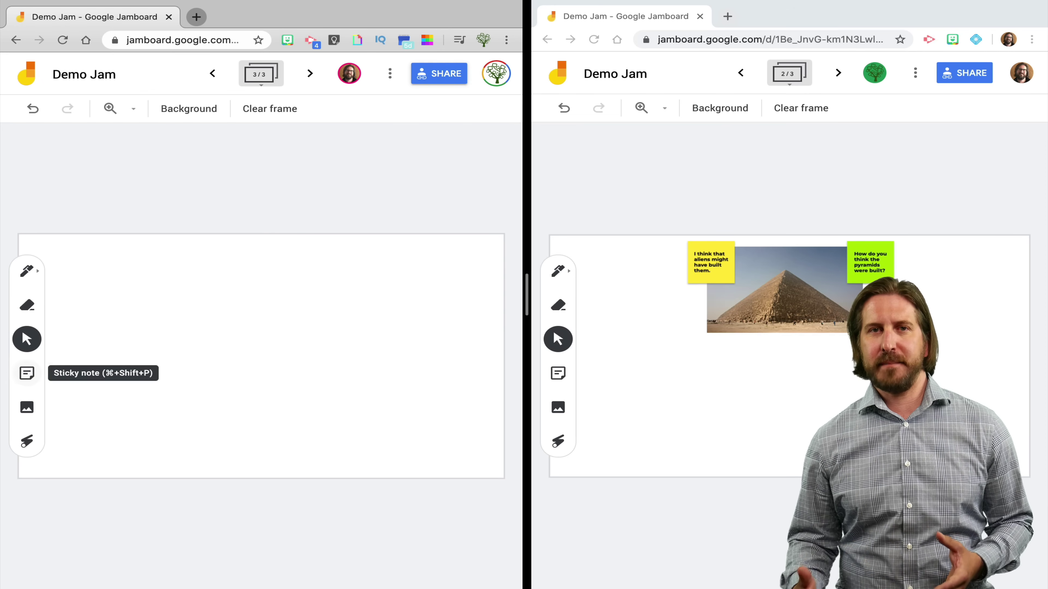
Add a green sticky note reading "Post an image that represents how you are feeling today." to the owner's third frame
click(27, 372)
text(Post an image that re)
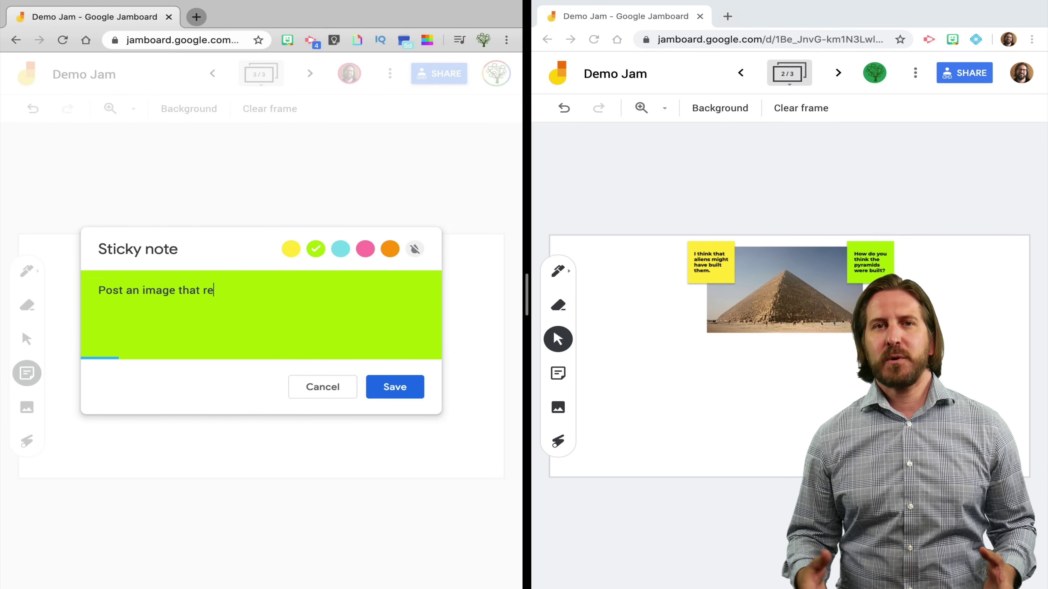
text(presents how you)
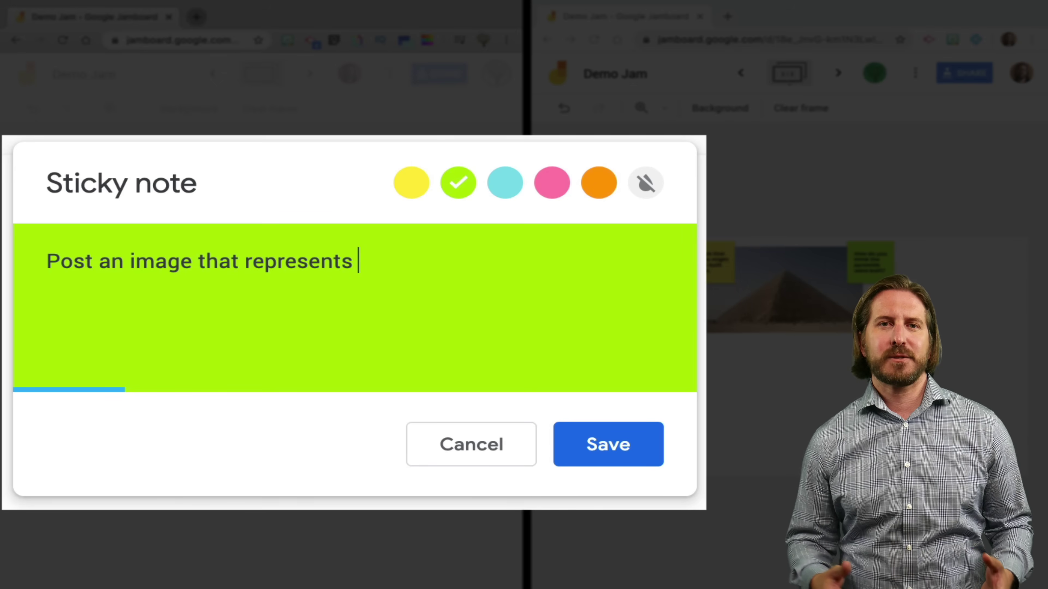
text( are feeling today.)
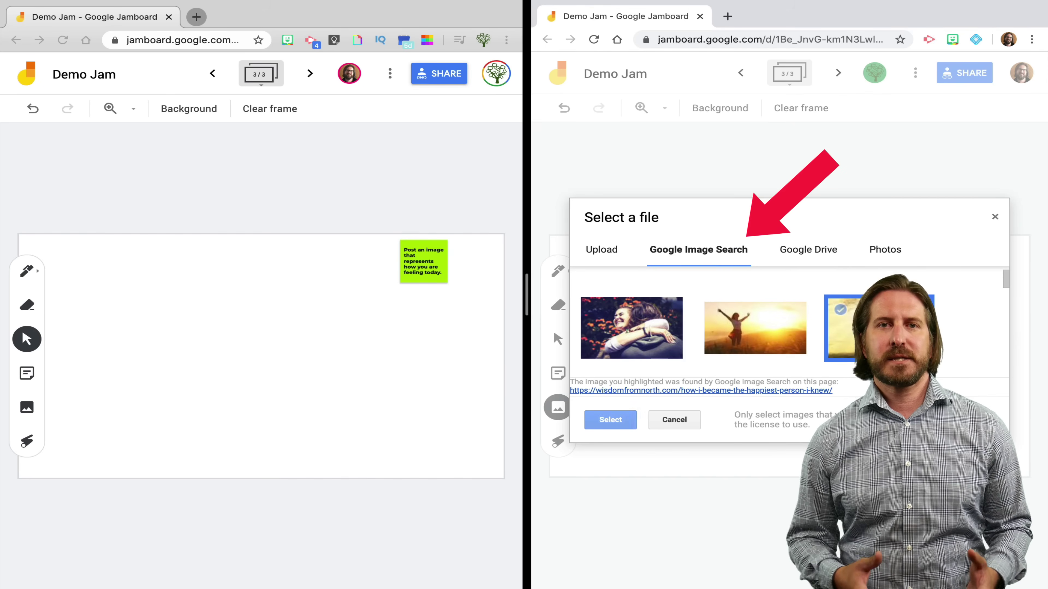
Insert the highlighted happiest-person search image onto the third frame from the collaborator's window
click(610, 420)
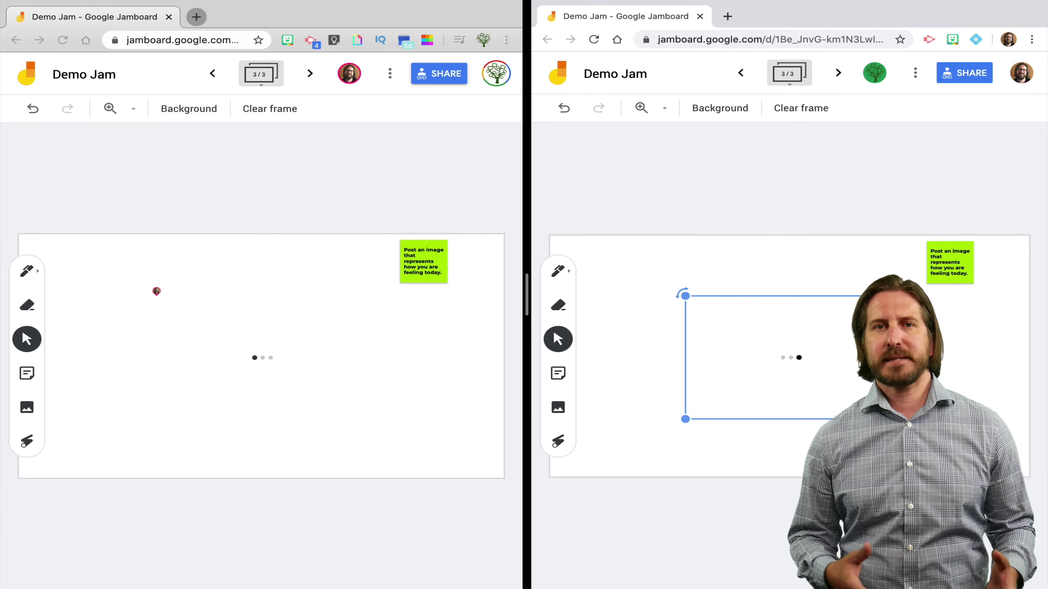
mouse_move(681, 294)
mouse_down()
mouse_move(677, 303)
mouse_move(680, 294)
mouse_up()
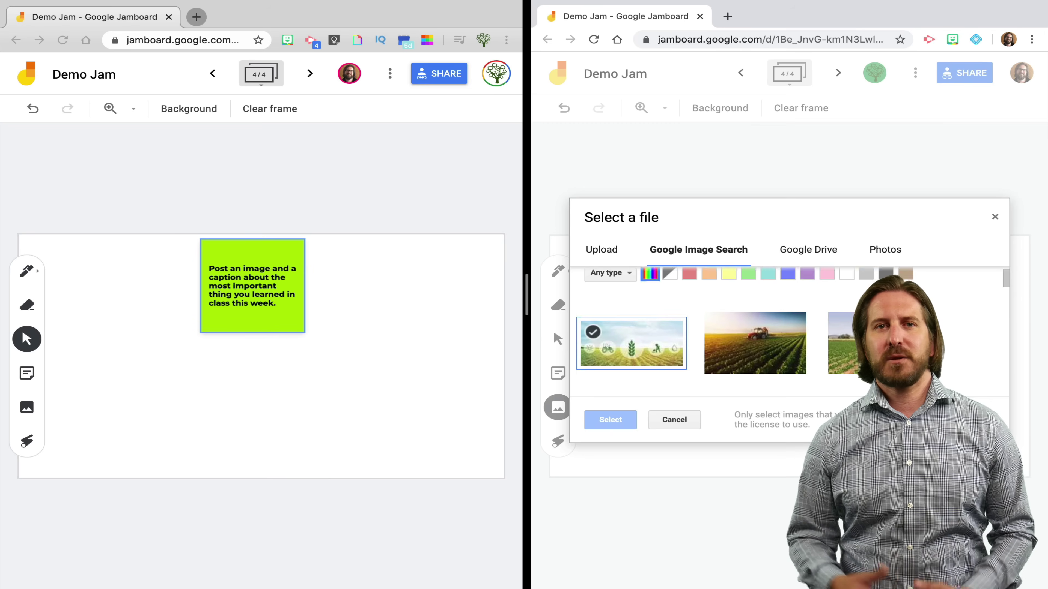
In the collaborator's window, insert the search photo of a harvester beside a green field onto the fourth frame
scroll(693, 342, down, 3)
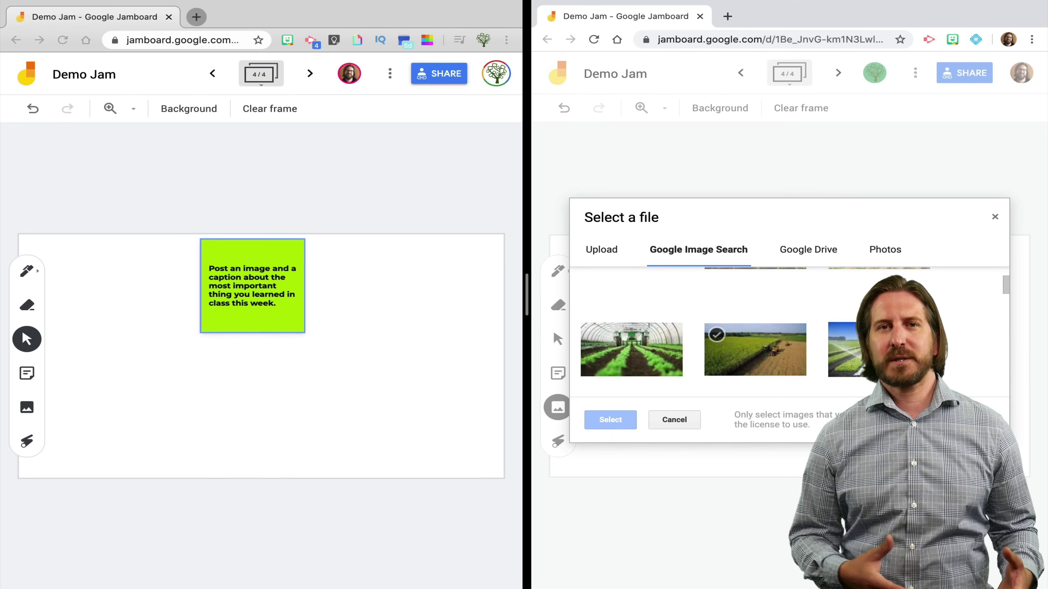
click(755, 350)
click(610, 420)
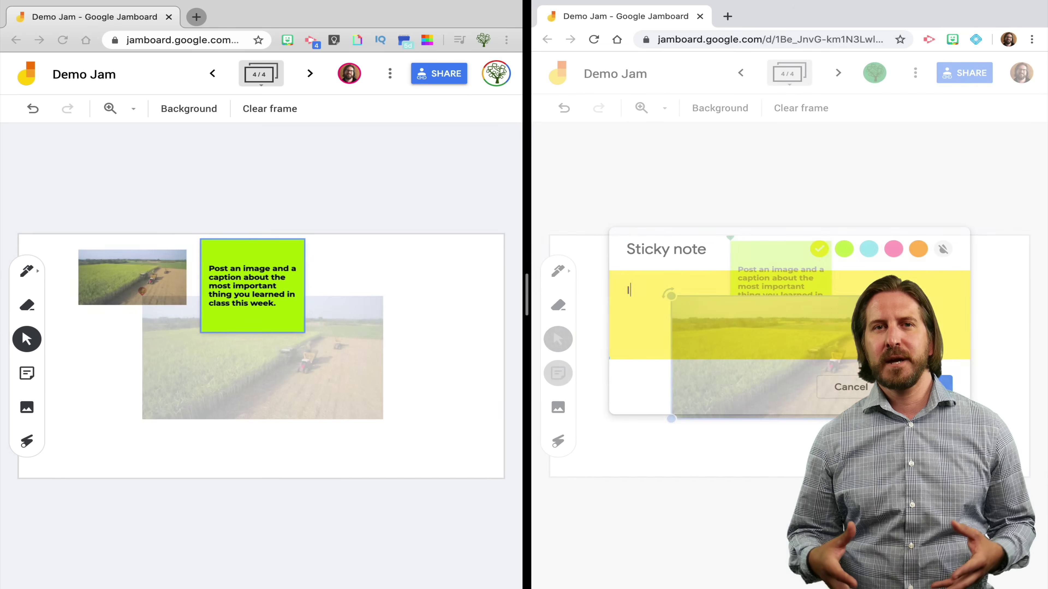
Write "I learned that agriculture was an important human invention that changed human life" on the yellow sticky note in the collaborator's window
text(learned that agriculture was an im)
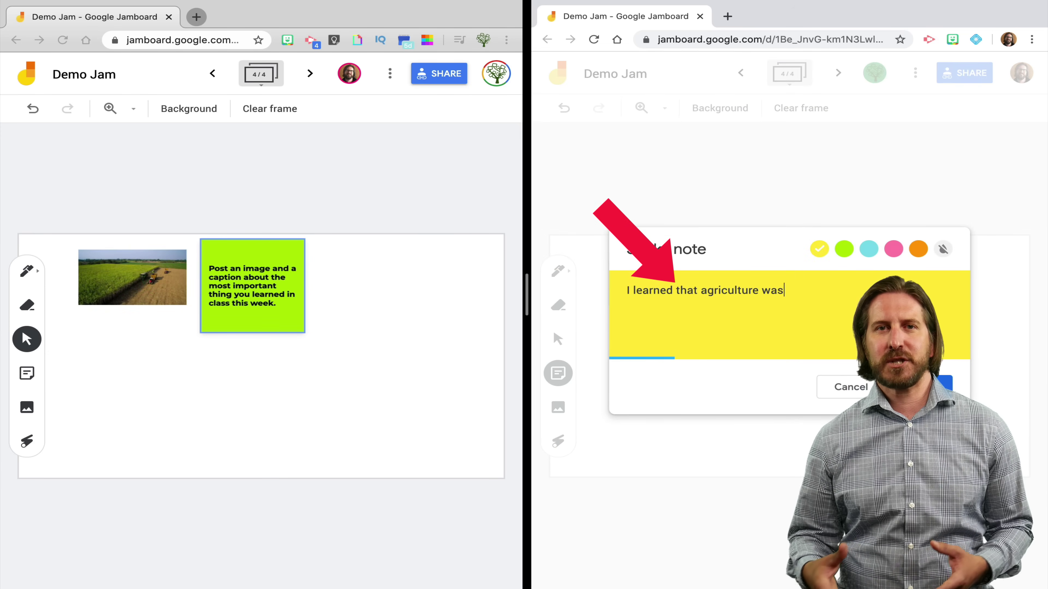
text(portant human invention that changed human life)
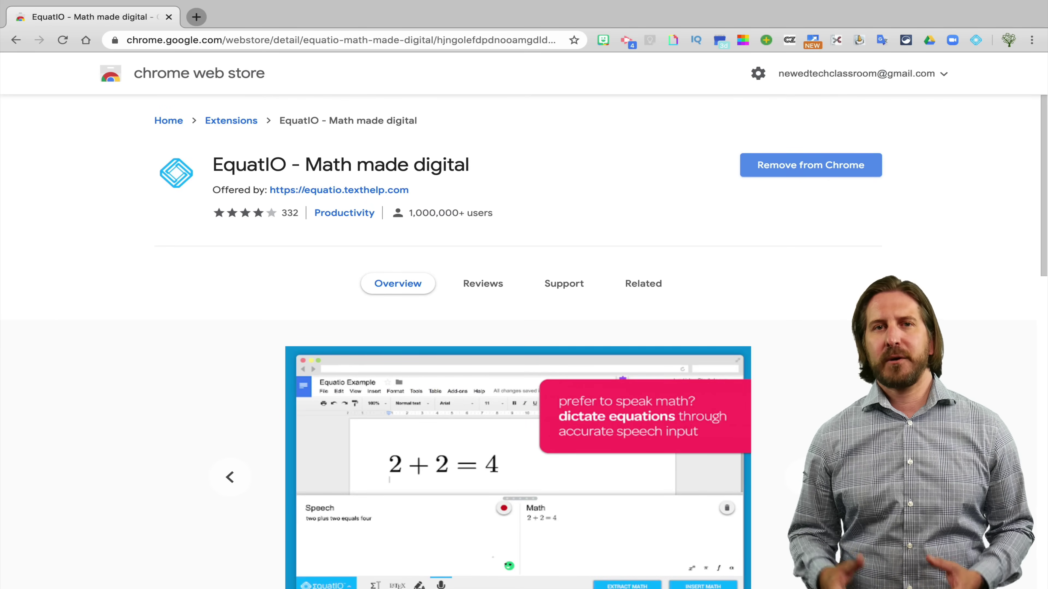
Handwrite the equation 4x + 3² = 100 in EquatIO's handwriting area in the Math Problems Day 1, Week 1 document
scroll(524, 342, down, 2)
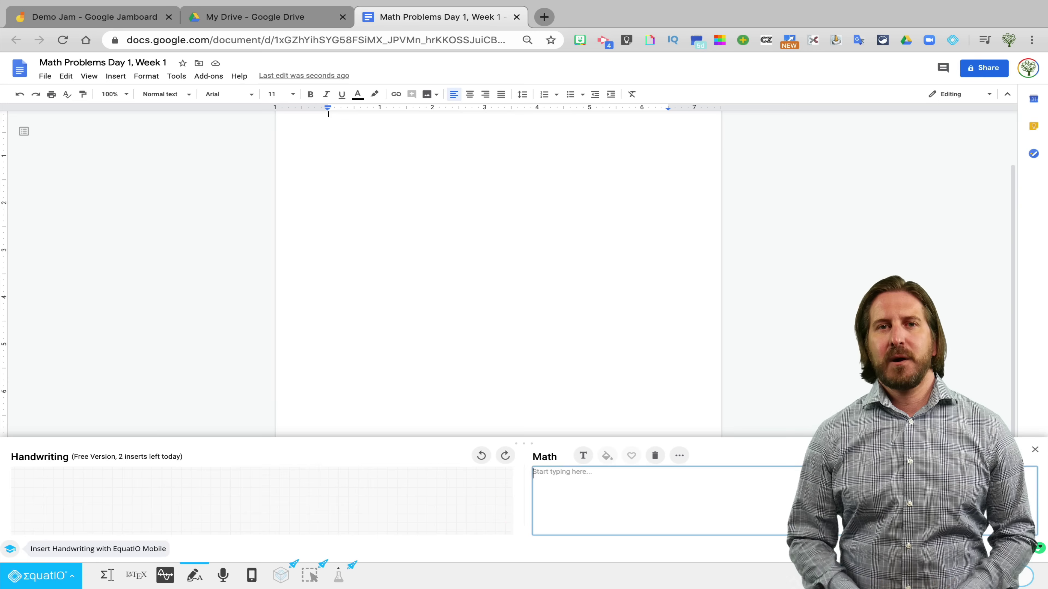
drag(49, 485, 62, 497)
mouse_move(62, 486)
mouse_down()
mouse_move(63, 511)
mouse_move(112, 494)
mouse_move(110, 512)
mouse_up()
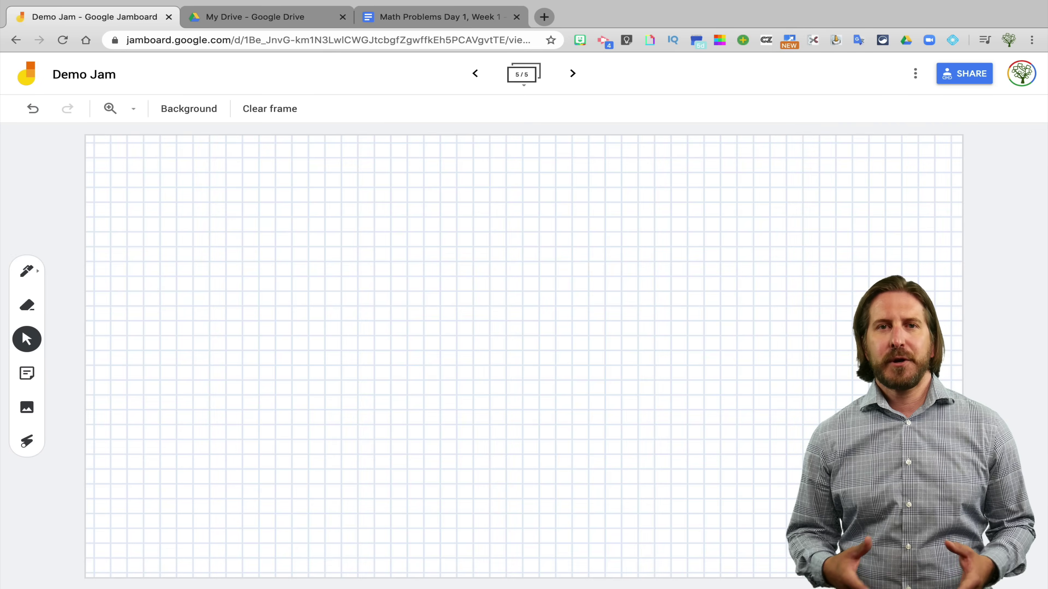
Paste the equation 4x + 3² = 100 into the upper-left area of the fifth frame and start handwriting 4x below it
key(ctrl+v)
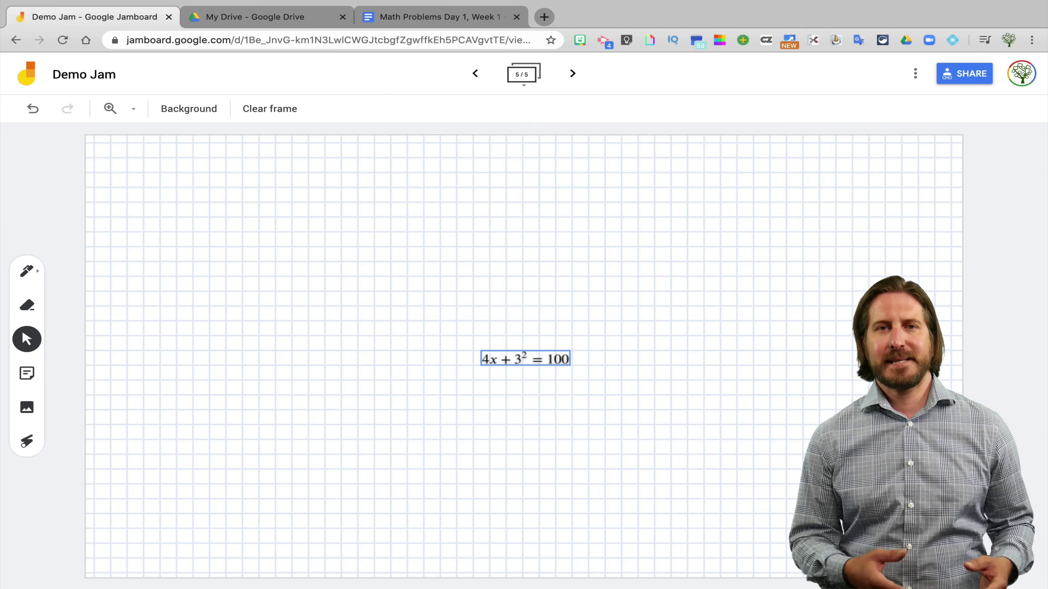
drag(524, 358, 255, 193)
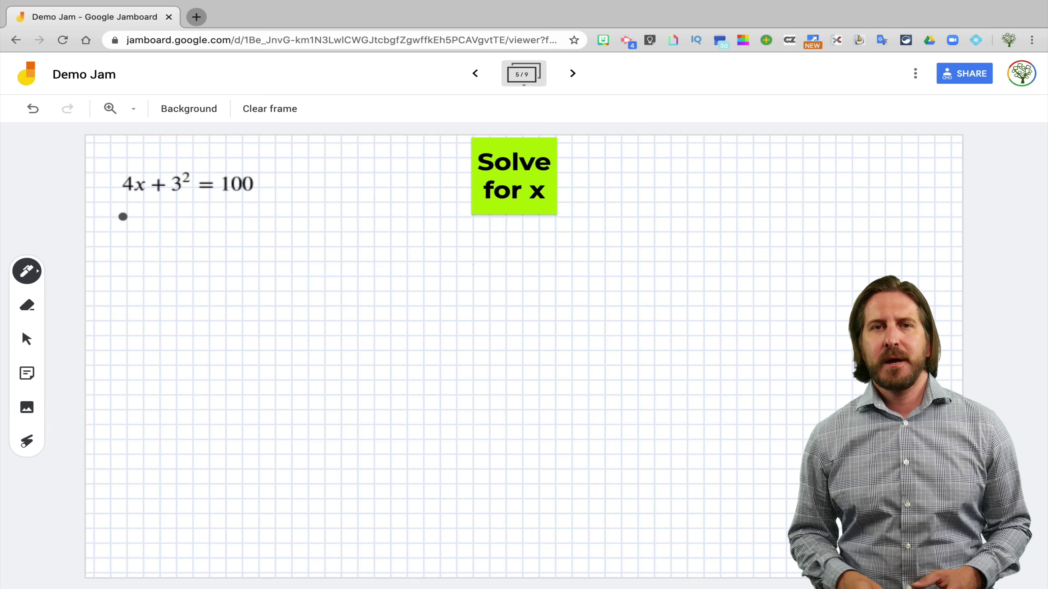
mouse_move(122, 217)
mouse_down()
mouse_move(135, 234)
mouse_move(135, 218)
mouse_move(134, 258)
mouse_move(151, 250)
mouse_move(150, 234)
mouse_up()
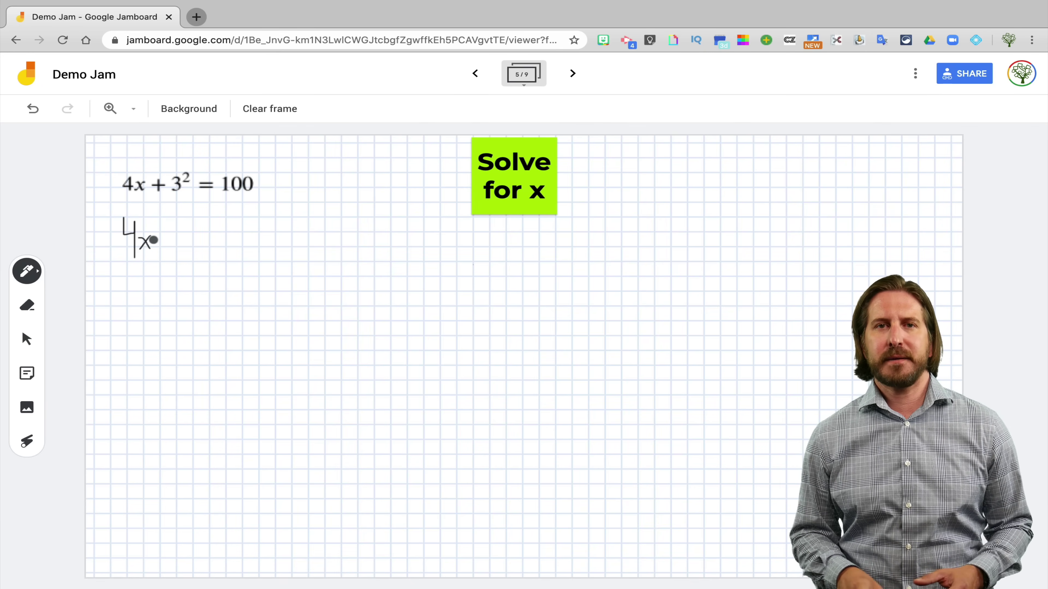
Give the sixth frame a square grid background and paste the equation 4x + 3² = 100 onto it
click(573, 74)
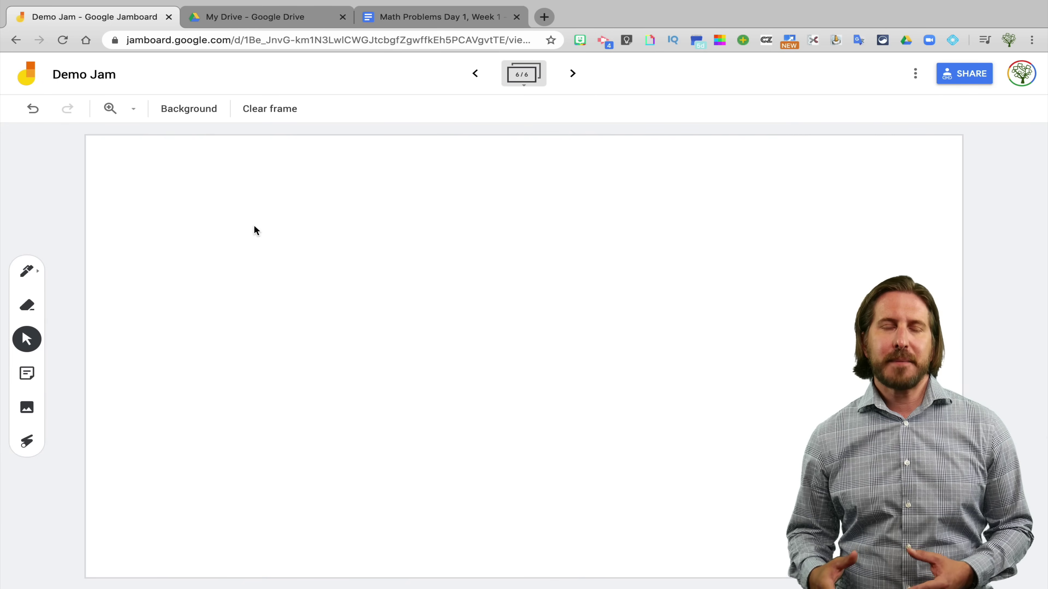
click(189, 109)
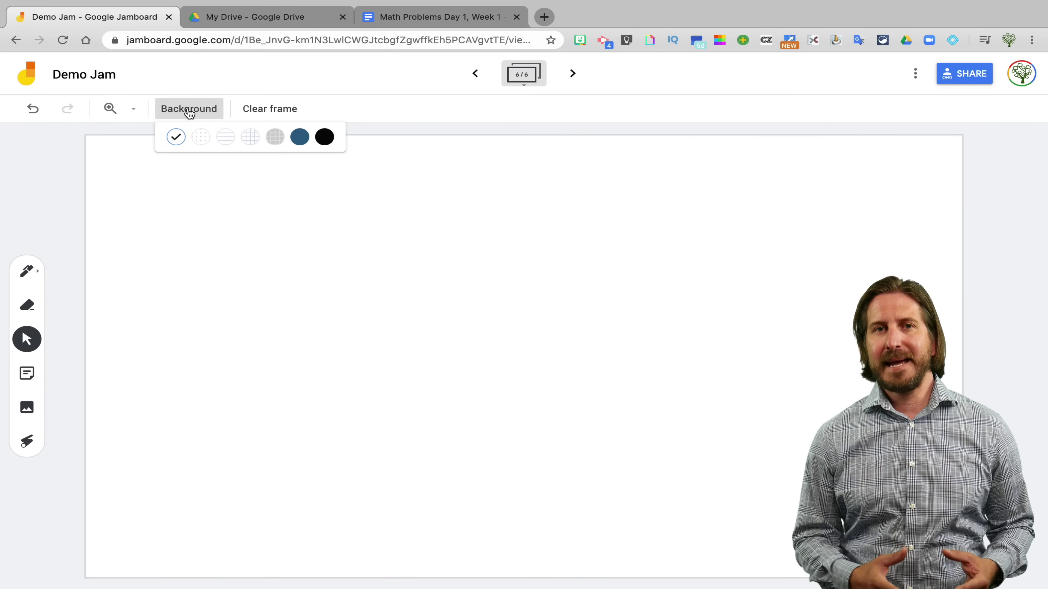
click(249, 138)
key(ctrl+v)
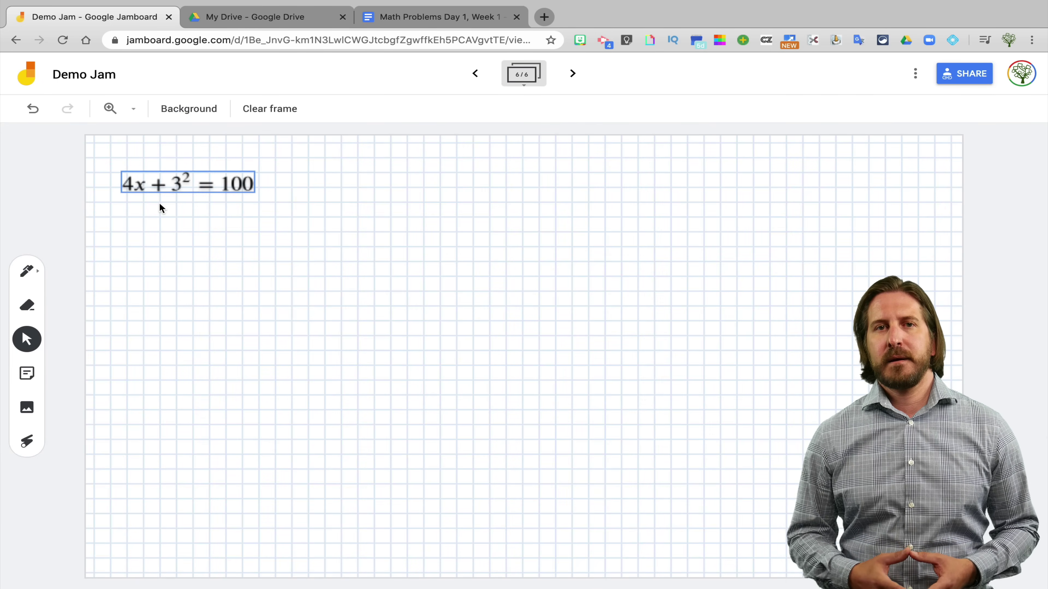
Add a green sticky note with the demo student's name and place it at the top centre of the sixth frame
click(27, 374)
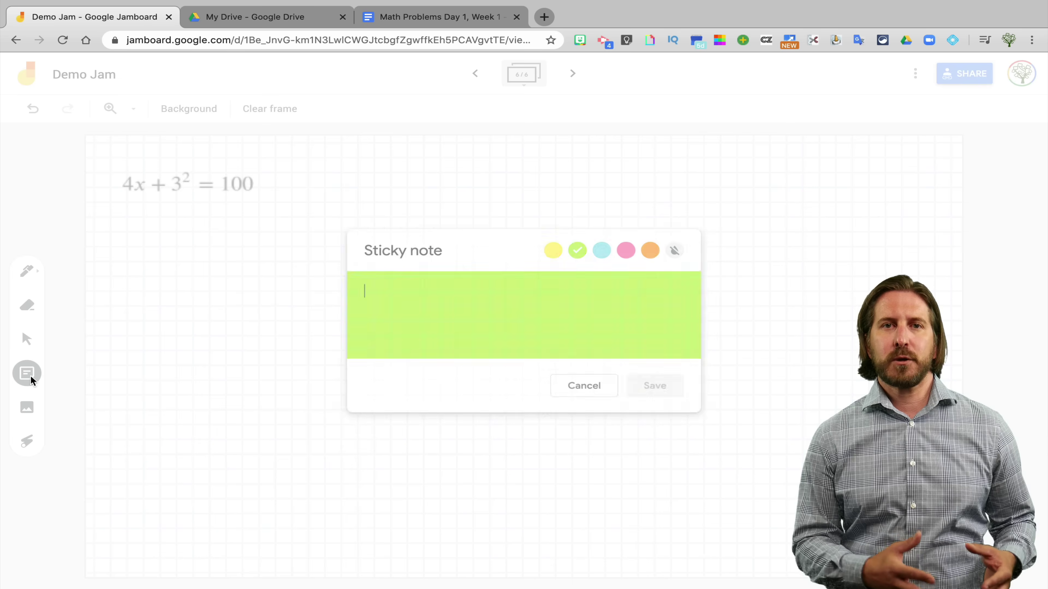
text(Steve the Dem)
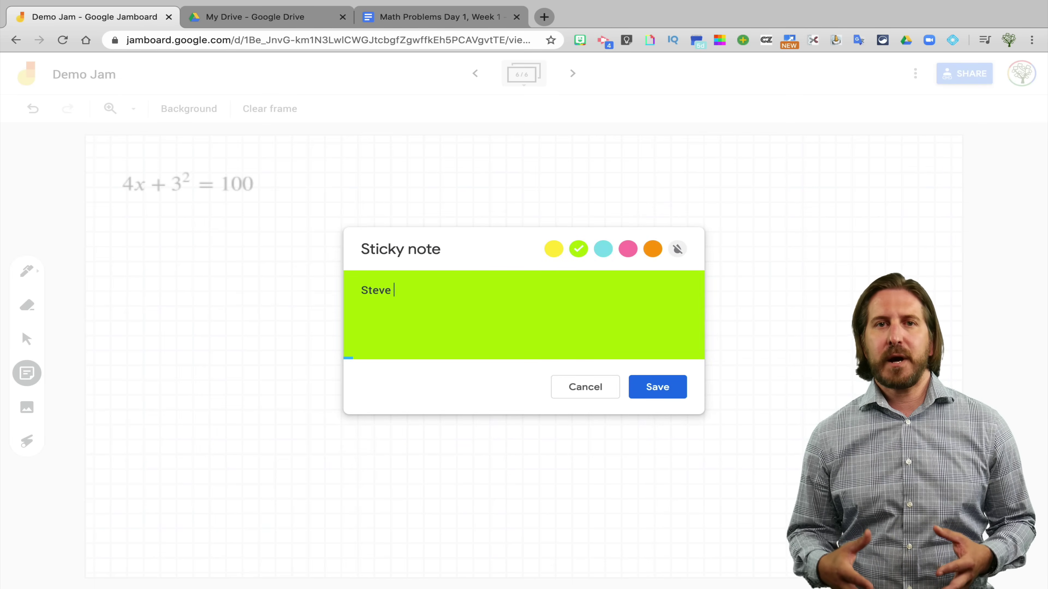
text(o Sta)
key(BackSpace)
text(udent)
click(656, 388)
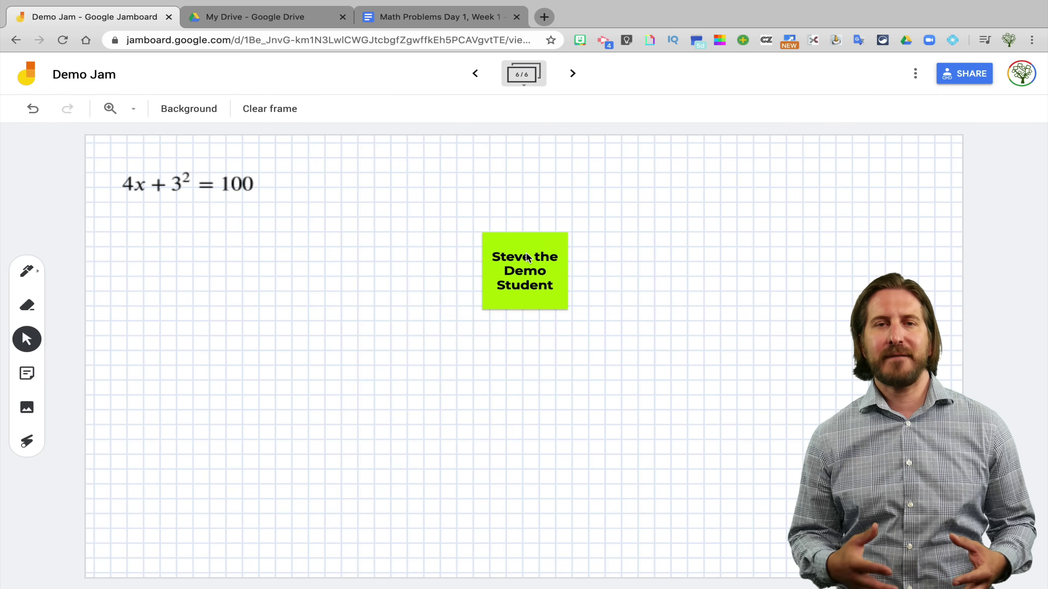
drag(527, 254, 497, 163)
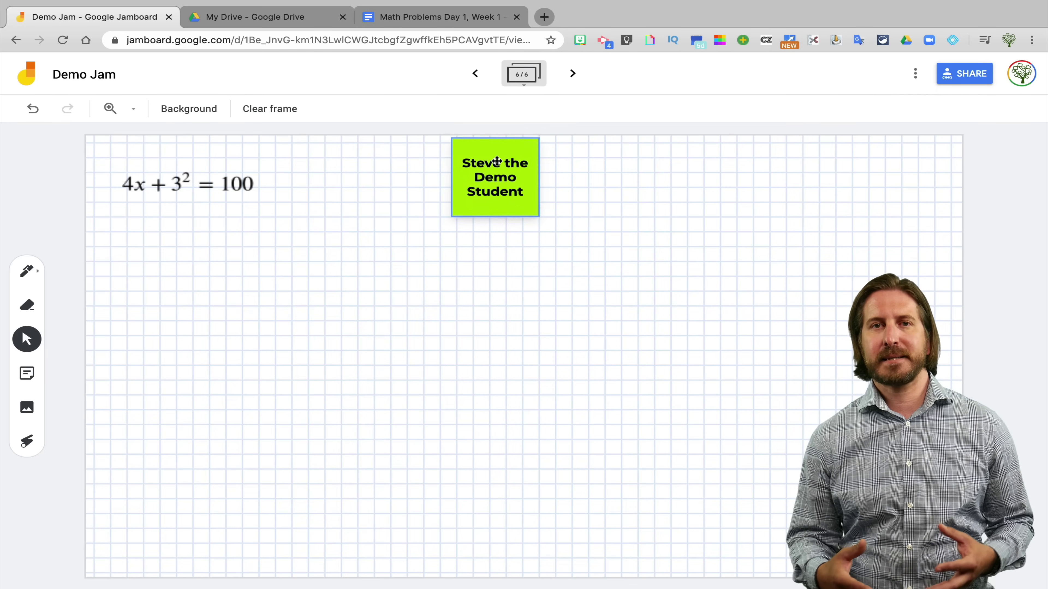
click(386, 283)
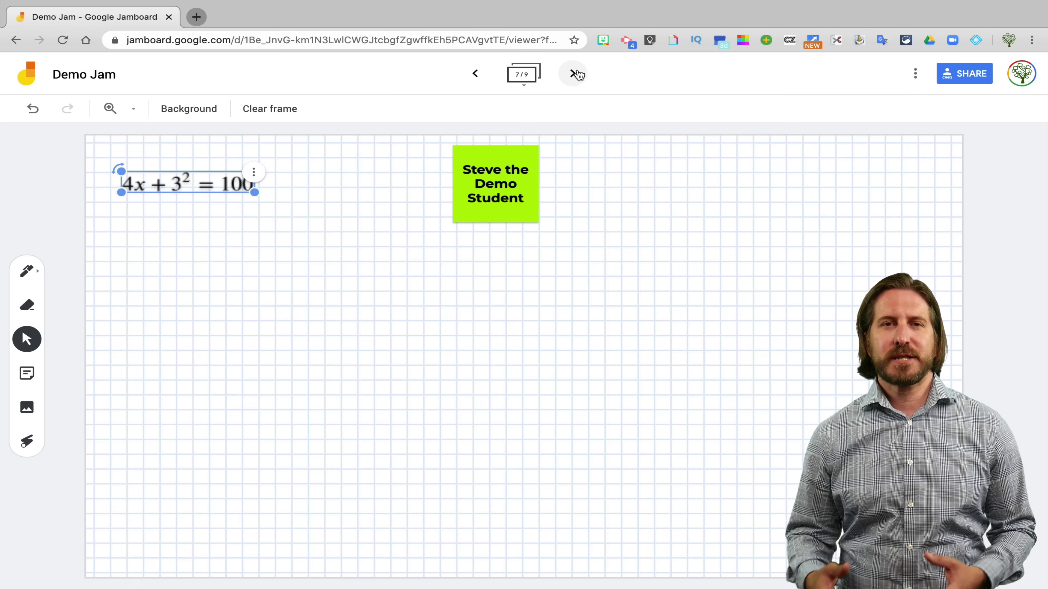
Paste the equation onto the blank eighth frame and apply the square grid background there
click(573, 74)
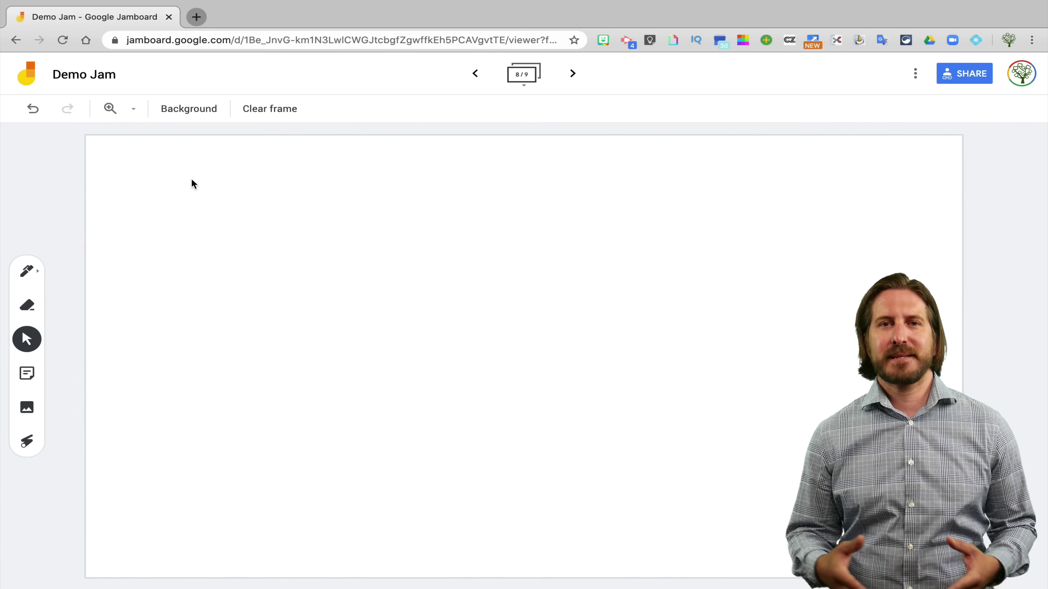
key(ctrl+v)
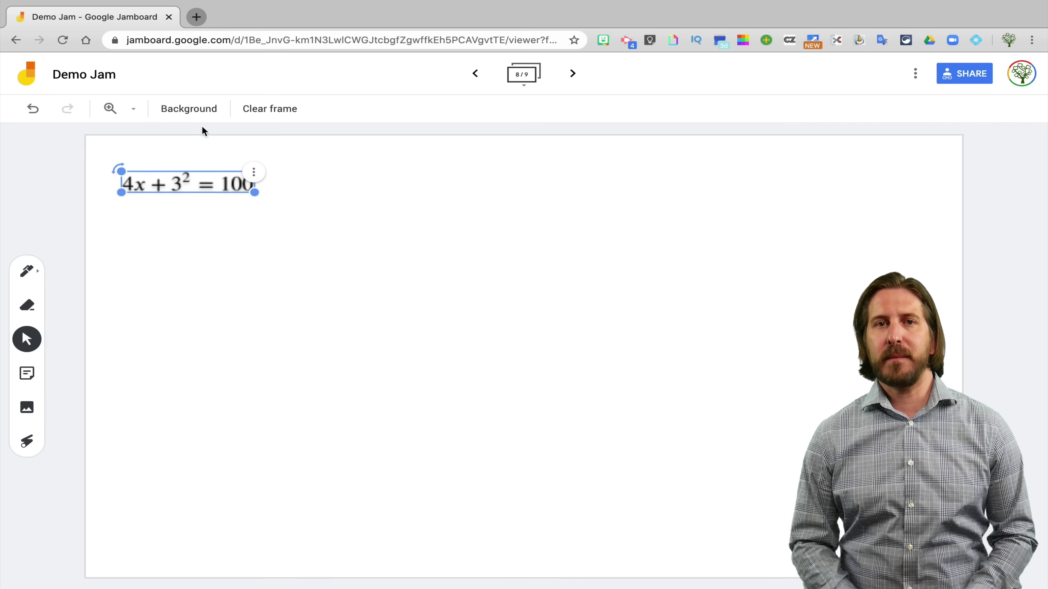
click(213, 109)
click(253, 139)
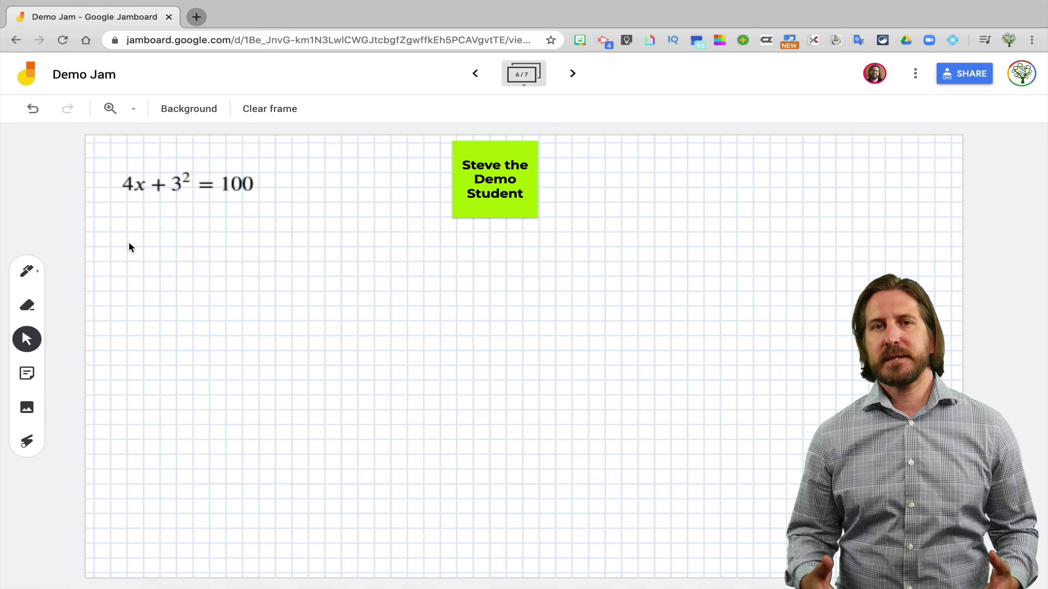
With the black pen, handwrite 4x + 9 = 100 and subtract 9 from both sides below the equation on the sixth frame
click(41, 272)
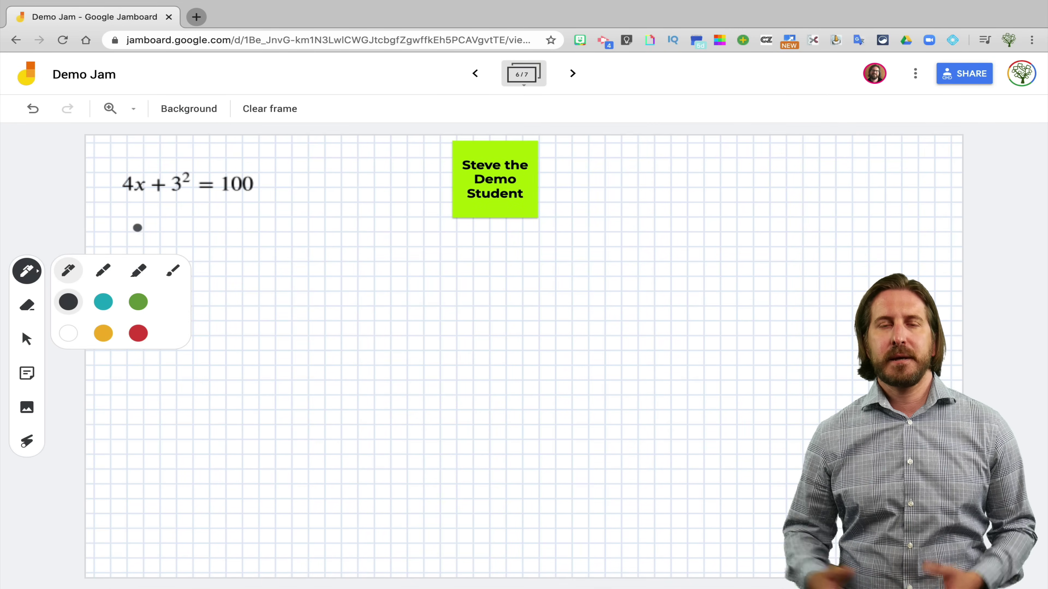
mouse_move(119, 222)
mouse_down()
mouse_move(131, 241)
mouse_move(151, 241)
mouse_up()
mouse_move(150, 228)
mouse_down()
mouse_move(138, 241)
mouse_move(176, 234)
mouse_move(168, 242)
mouse_move(199, 244)
mouse_move(223, 229)
mouse_move(222, 237)
mouse_up()
mouse_move(231, 223)
mouse_down()
mouse_move(231, 242)
mouse_move(252, 226)
mouse_up()
drag(275, 224, 284, 225)
mouse_move(165, 261)
mouse_down()
mouse_move(201, 274)
mouse_move(258, 260)
mouse_up()
drag(282, 252, 272, 258)
Circle the wrong remainder 20 in the long division with green highlighter and draw feedback beside it, joined by a line
mouse_move(490, 381)
mouse_down()
mouse_move(384, 388)
mouse_move(506, 383)
mouse_move(598, 336)
mouse_move(620, 363)
mouse_move(637, 356)
mouse_up()
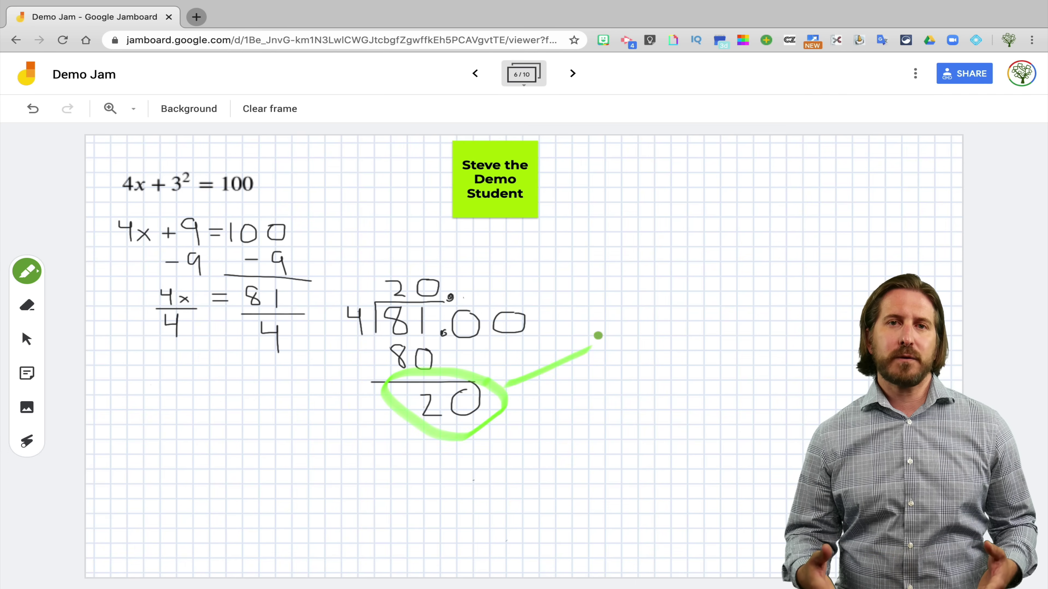
mouse_move(636, 316)
mouse_down()
mouse_move(660, 336)
mouse_move(676, 317)
mouse_move(687, 333)
mouse_move(710, 322)
mouse_up()
mouse_move(705, 277)
mouse_down()
mouse_move(716, 314)
mouse_move(706, 302)
mouse_move(737, 308)
mouse_up()
mouse_move(635, 388)
mouse_down()
mouse_move(678, 400)
mouse_move(694, 378)
mouse_move(712, 395)
mouse_move(720, 365)
mouse_move(743, 363)
mouse_up()
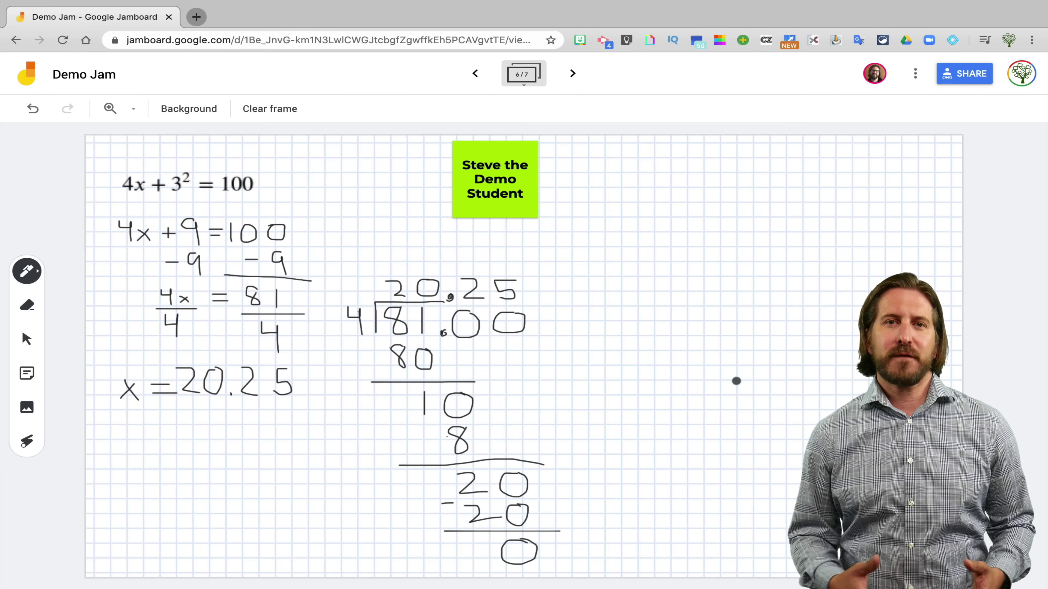
Open Demo Jam's additional actions, and open the options for attaching work to Assignment #3 in Google Classroom
click(915, 75)
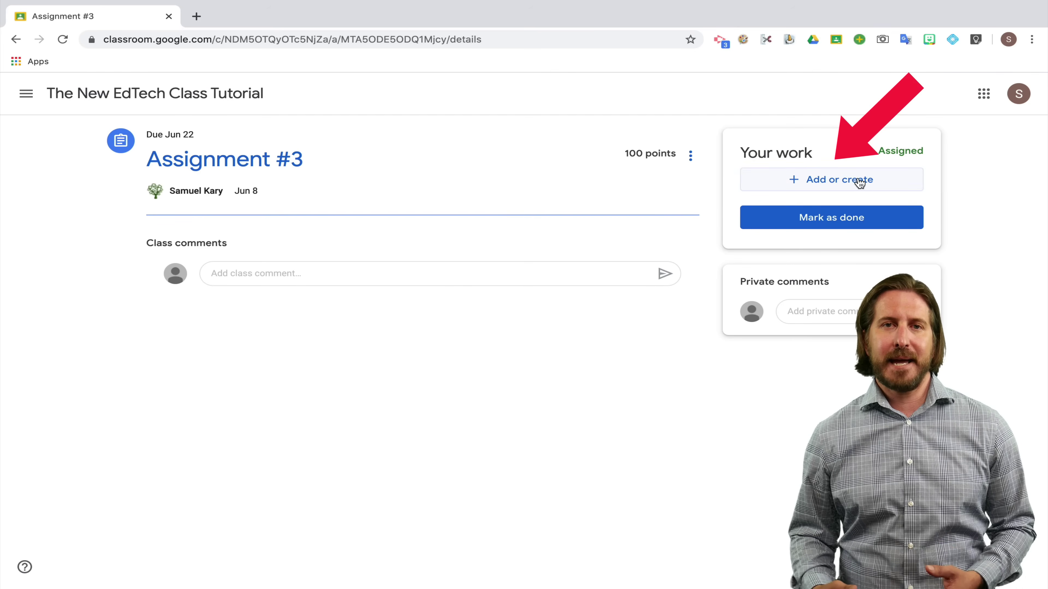
click(860, 181)
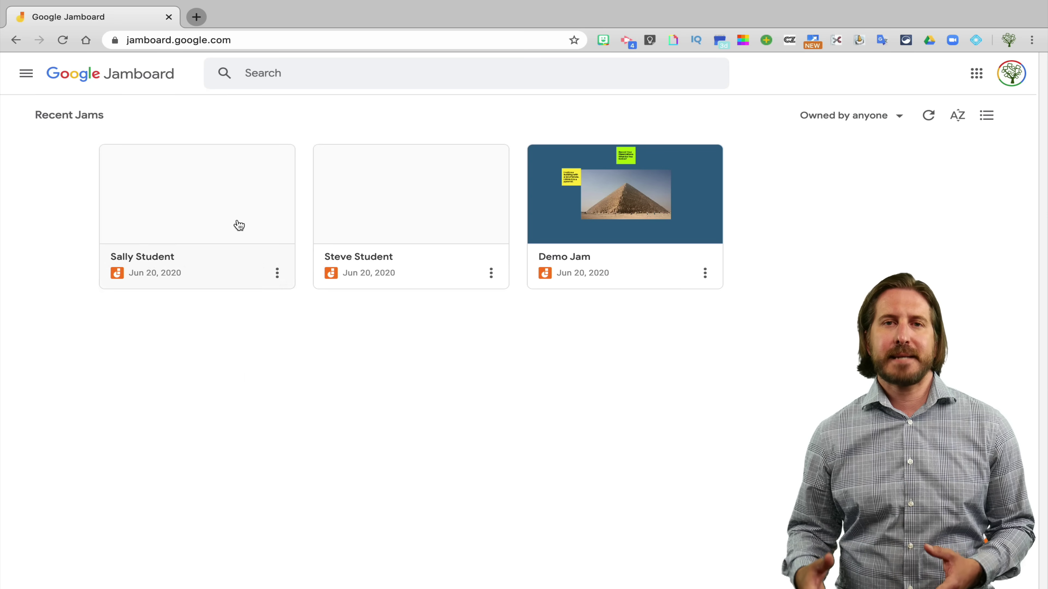
Open the first student's jam from Recent Jams and go through its frames to Day 3
click(235, 200)
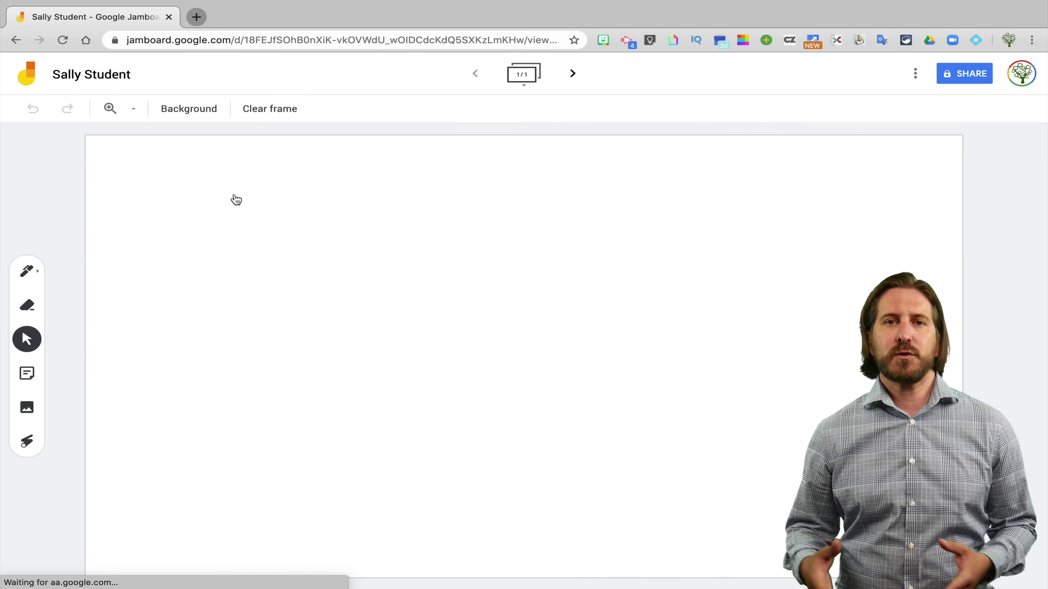
click(573, 75)
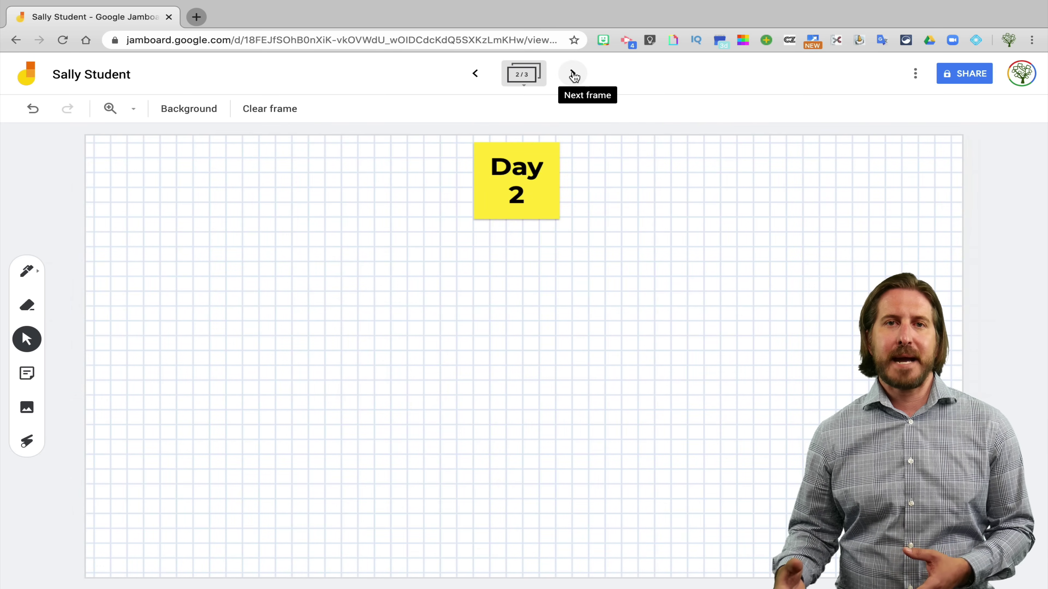
click(574, 76)
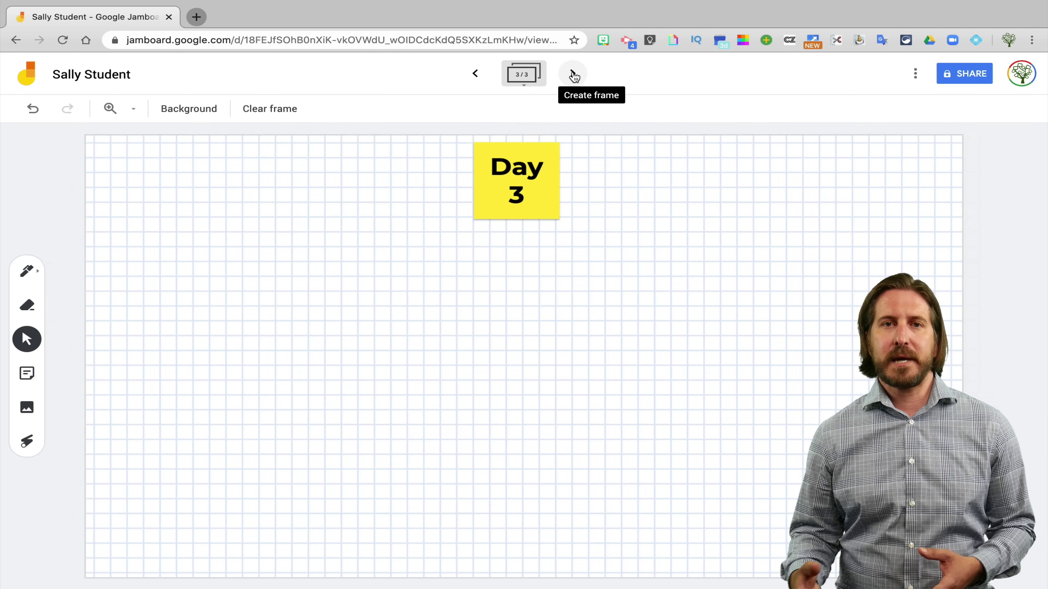